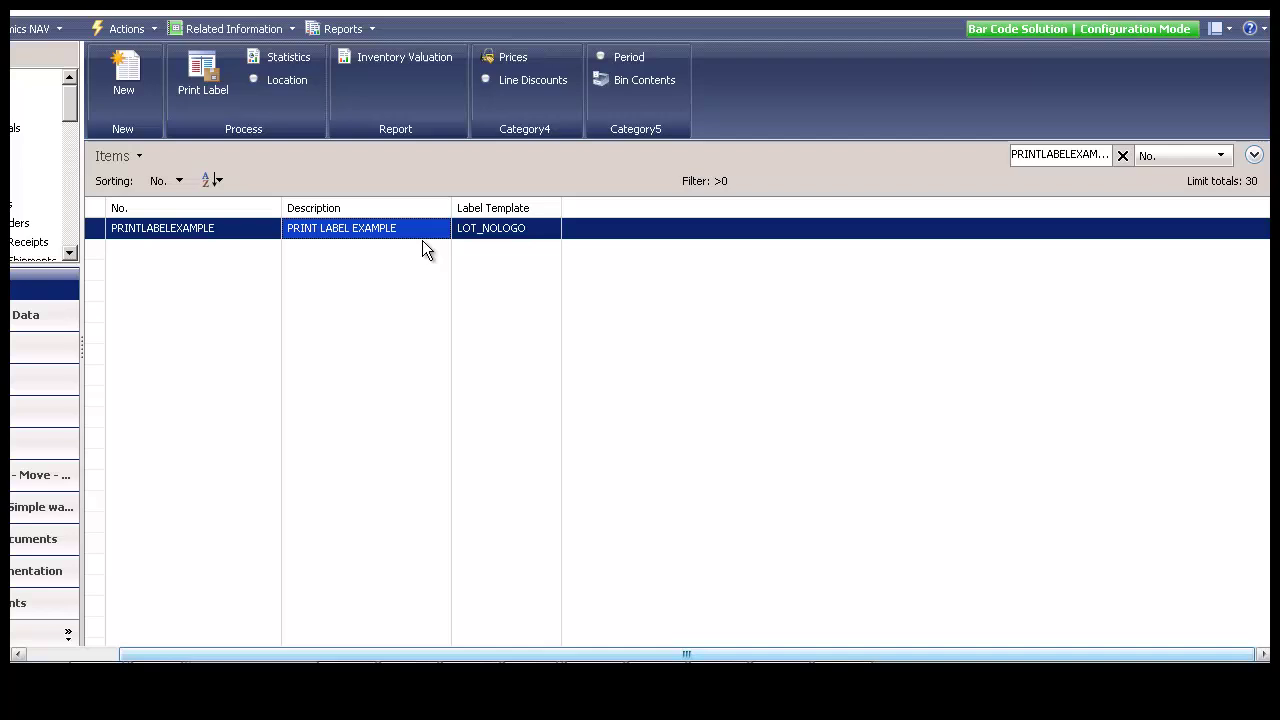
# Step: Start on-demand label printing for item PRINTLABELEXAMPLE, keeping the PAIL unit of measure, and set the quantity to 3
pyautogui.click(209, 80)
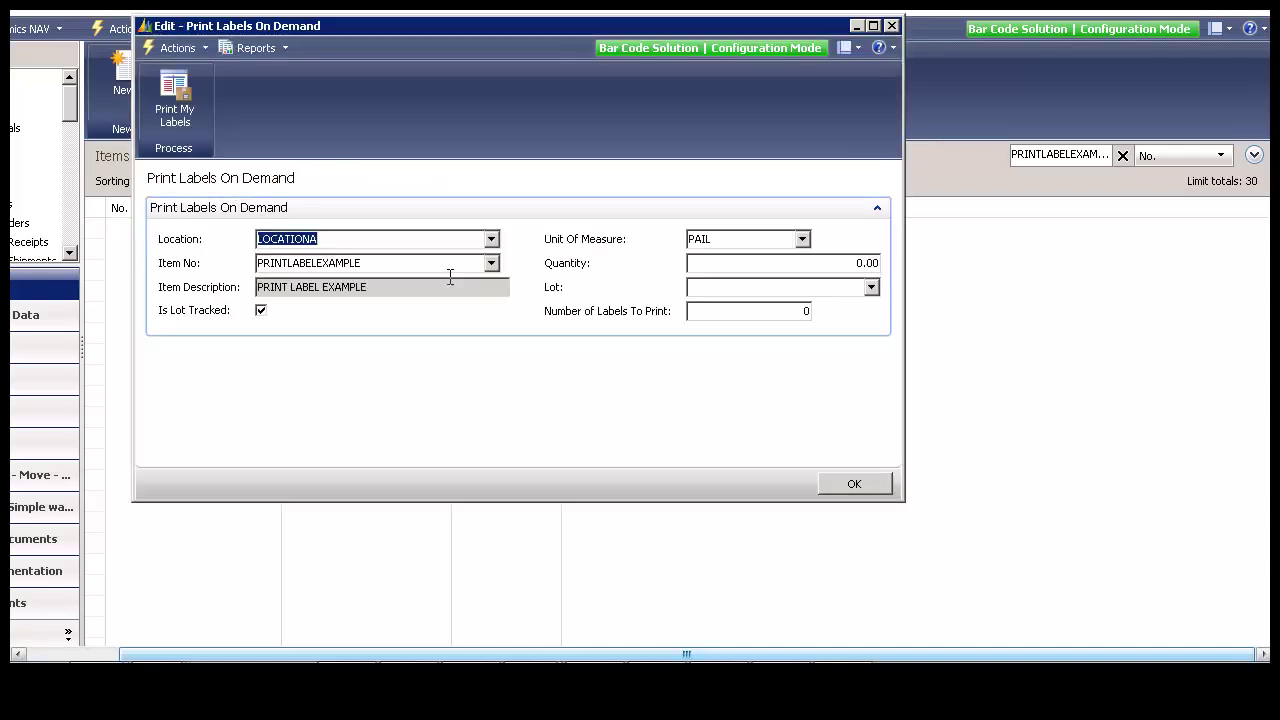
pyautogui.click(803, 241)
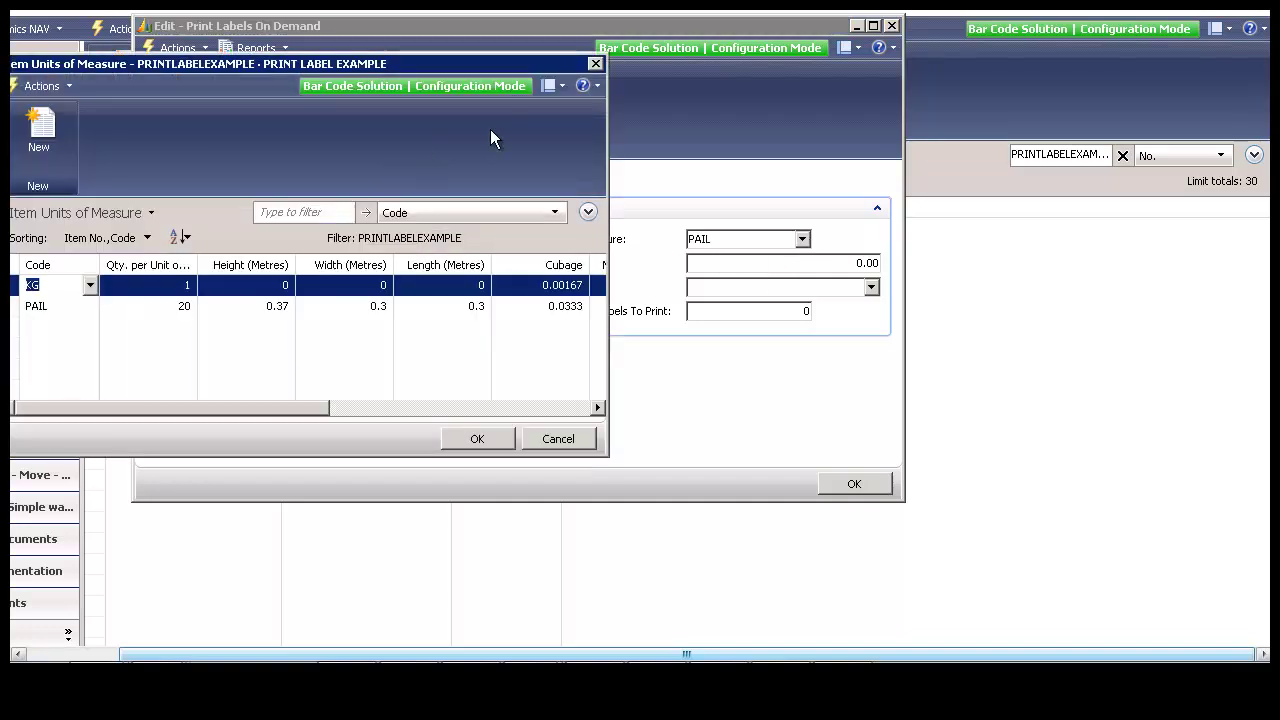
pyautogui.click(598, 64)
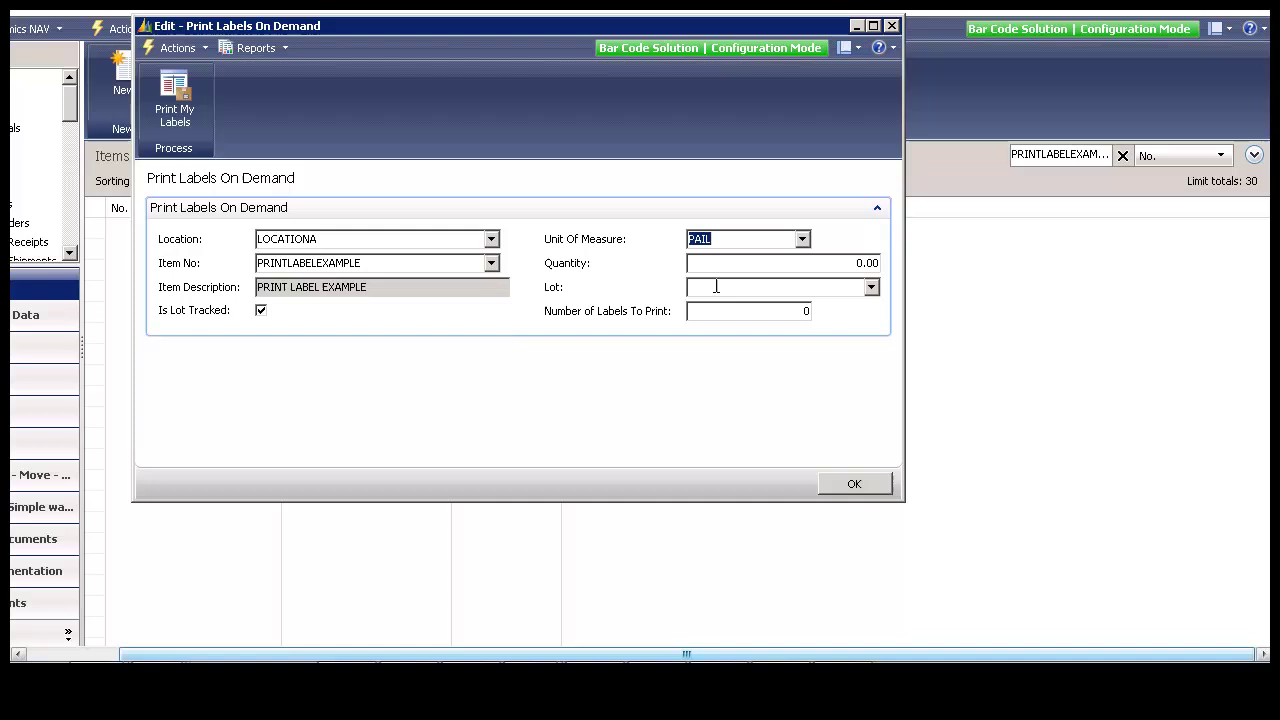
pyautogui.moveTo(852, 263); pyautogui.dragTo(889, 270)
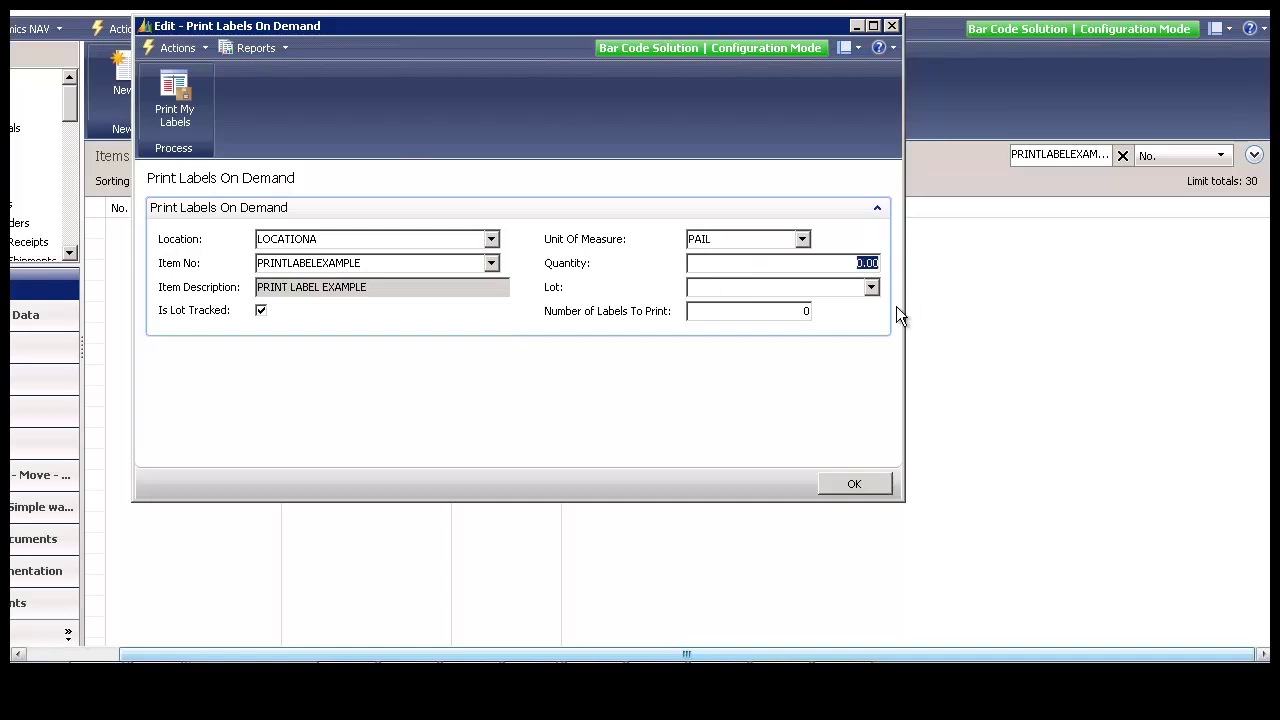
pyautogui.write('3')
pyautogui.press('Tab')
pyautogui.click(873, 290)
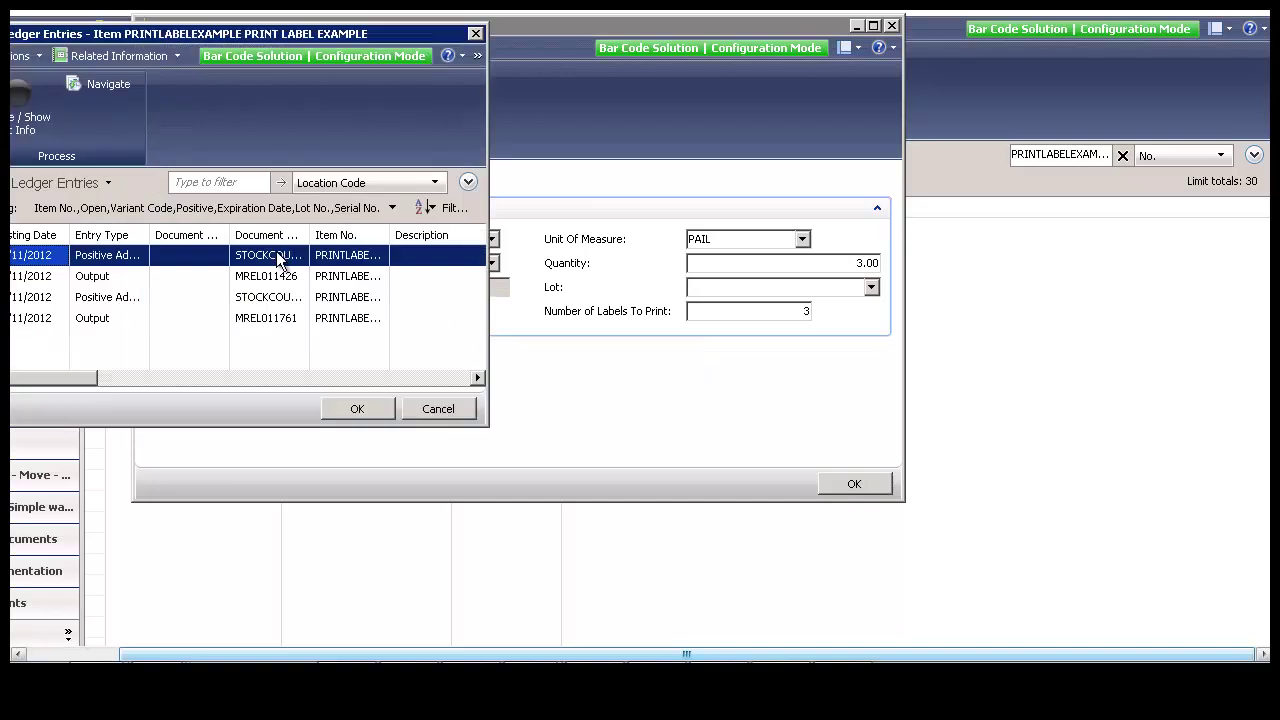
pyautogui.click(124, 318)
pyautogui.click(380, 412)
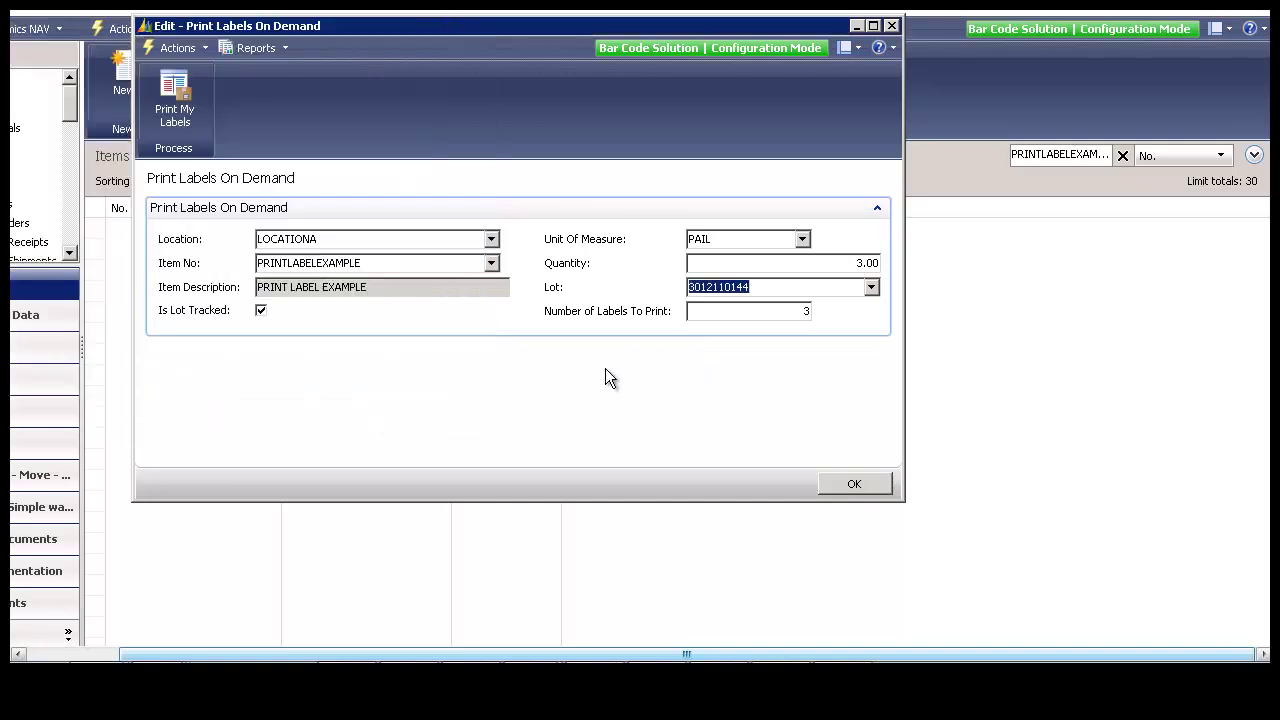
pyautogui.click(168, 118)
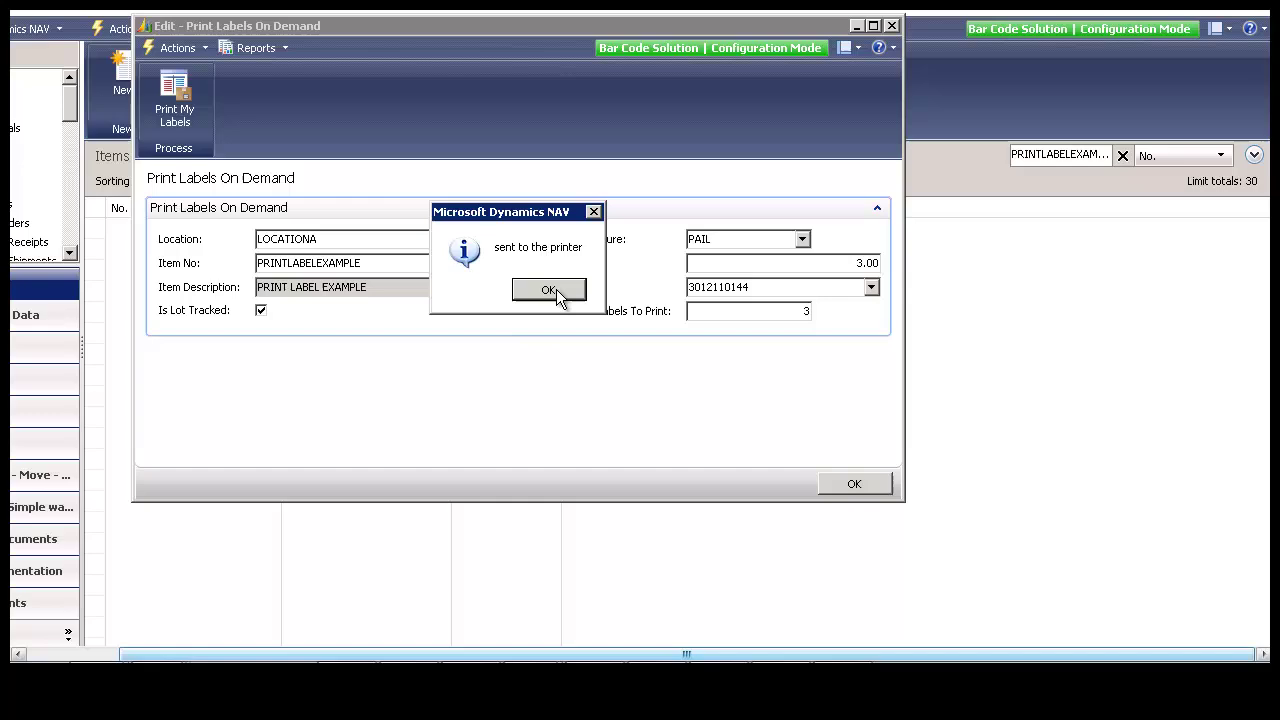
pyautogui.click(549, 290)
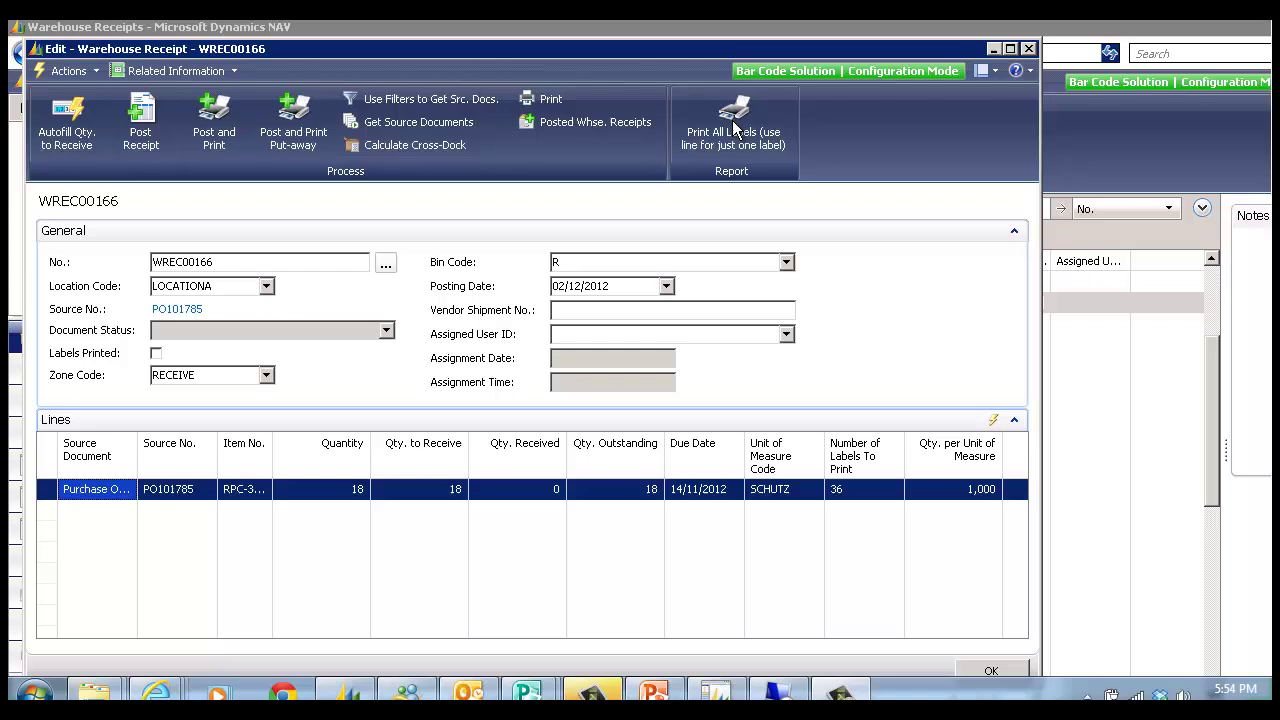
# Step: Show the actions available for the purchase order line of warehouse receipt WREC00166
pyautogui.click(993, 420)
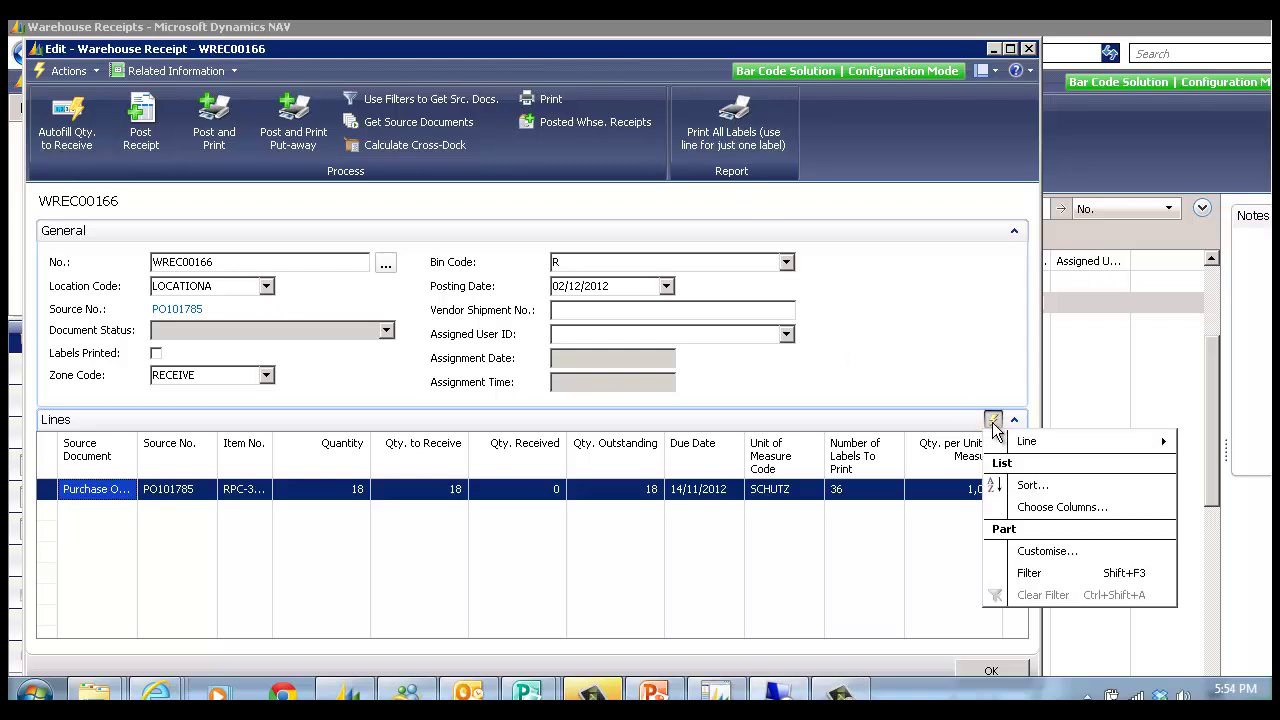
pyautogui.moveTo(1022, 443)
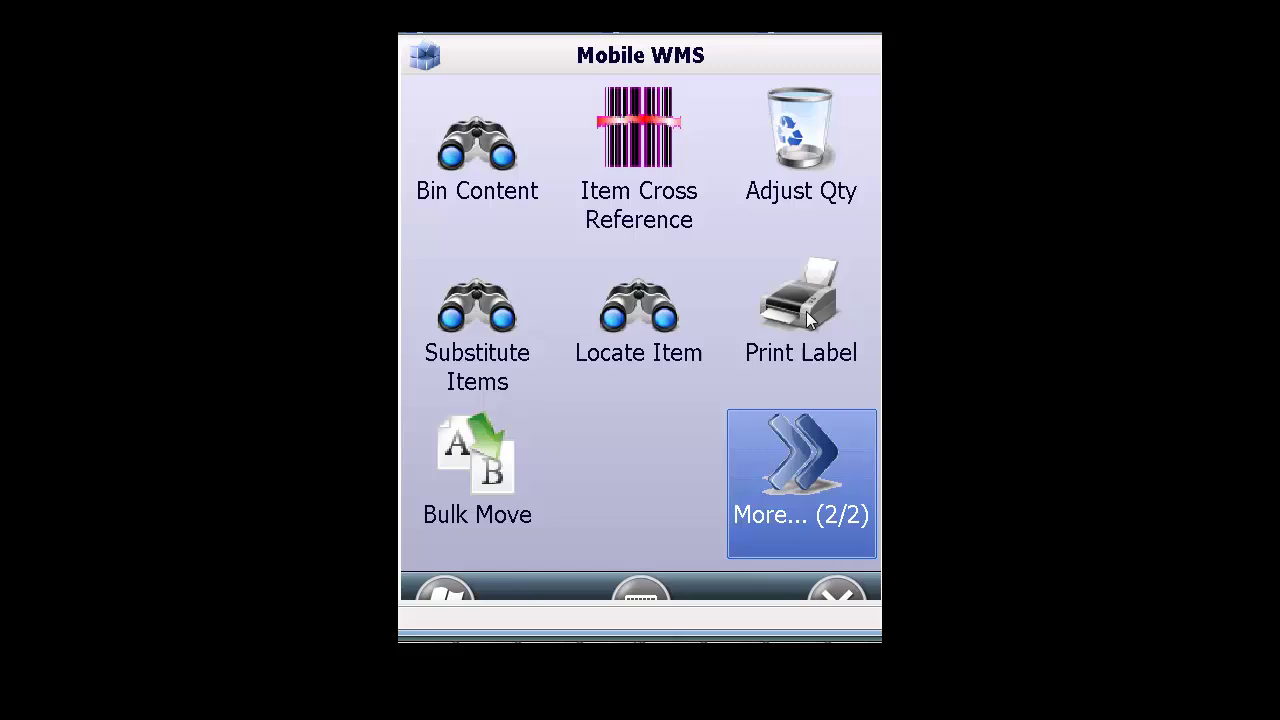
# Step: In Mobile WMS, start a label print for item cg944s-ne/a at location 30 with 1 label
pyautogui.click(808, 318)
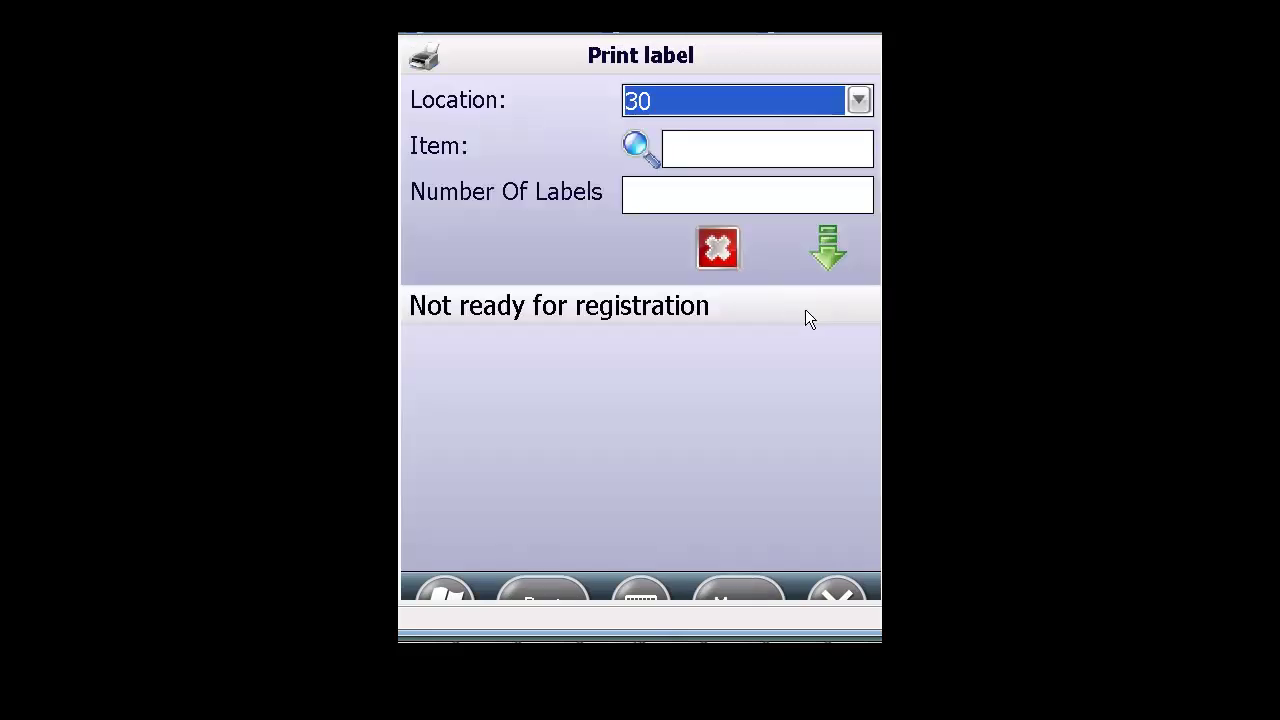
pyautogui.click(722, 158)
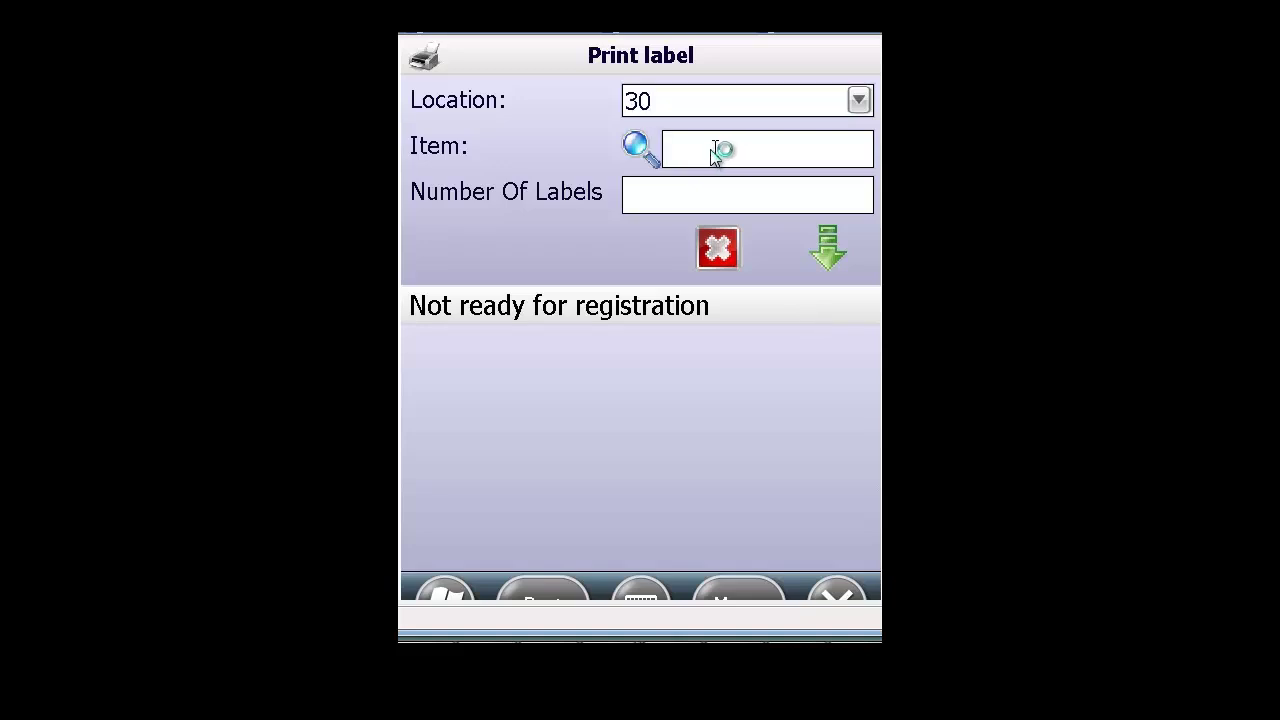
pyautogui.write('cg944s-ne/a')
pyautogui.click(685, 200)
pyautogui.write('1')
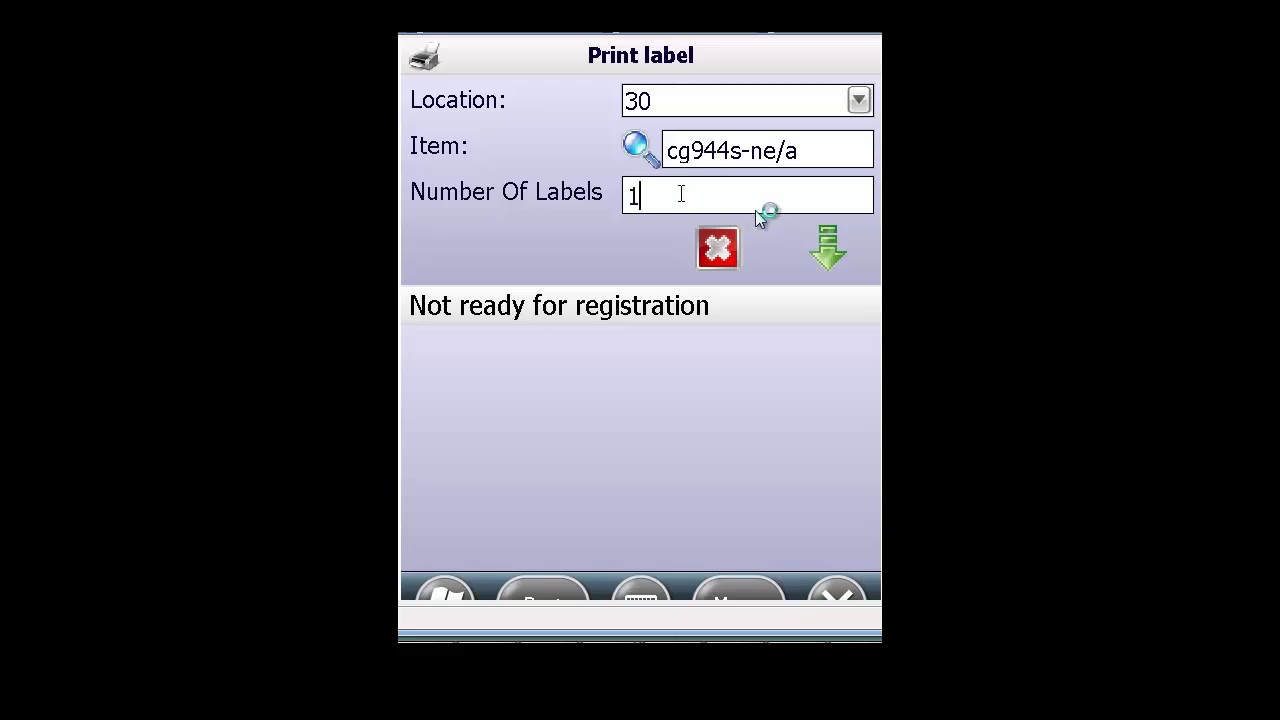
pyautogui.click(828, 252)
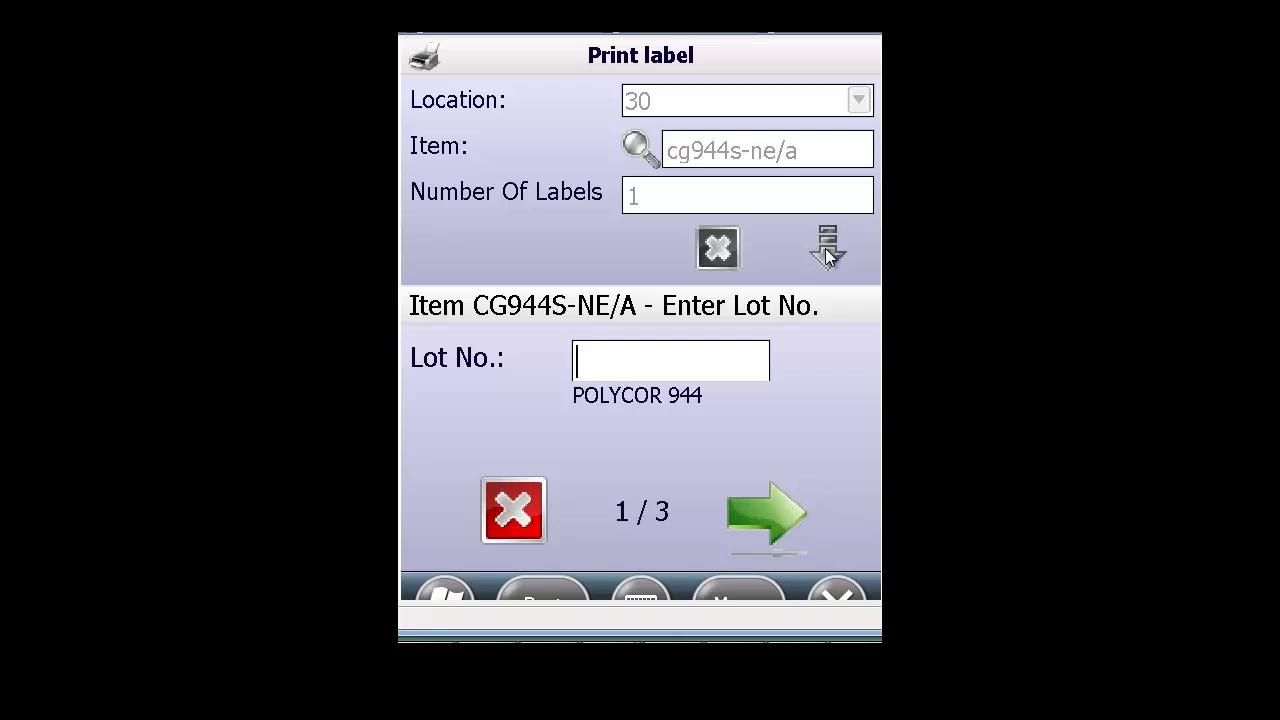
# Step: Register the label details with lot number 6666, unit PAIL and quantity 1
pyautogui.write('6666')
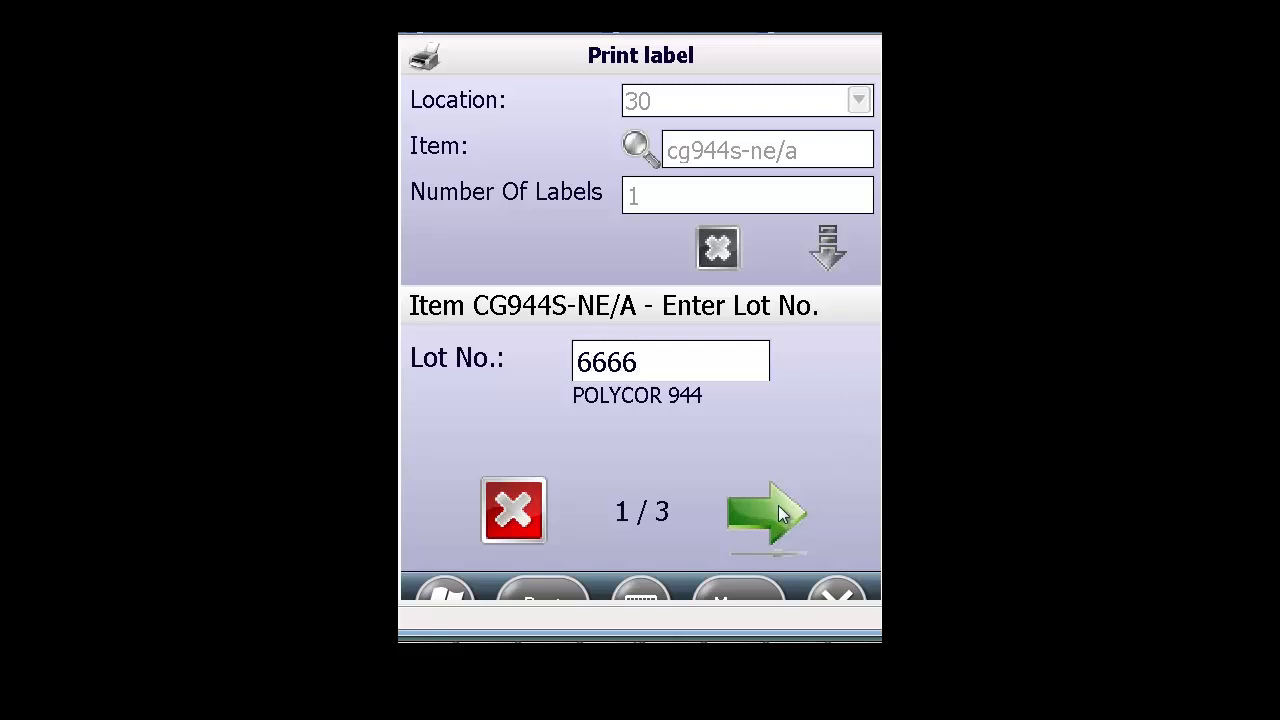
pyautogui.click(781, 511)
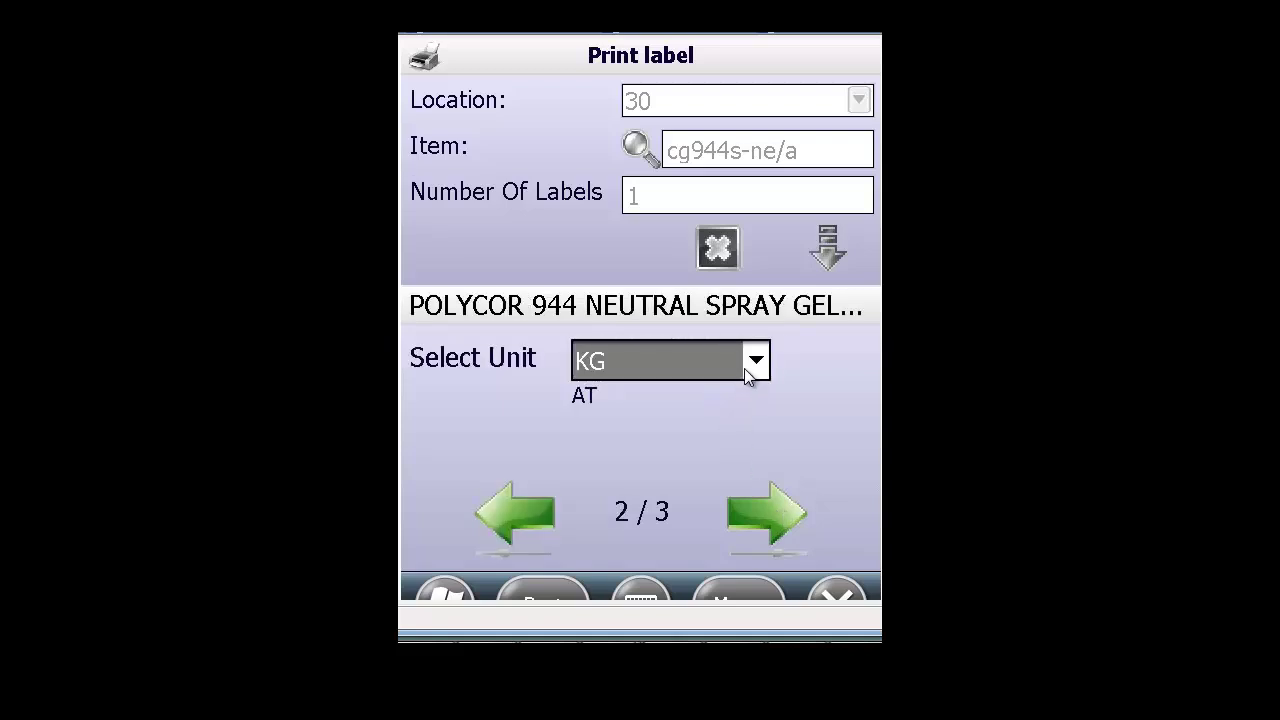
pyautogui.click(724, 380)
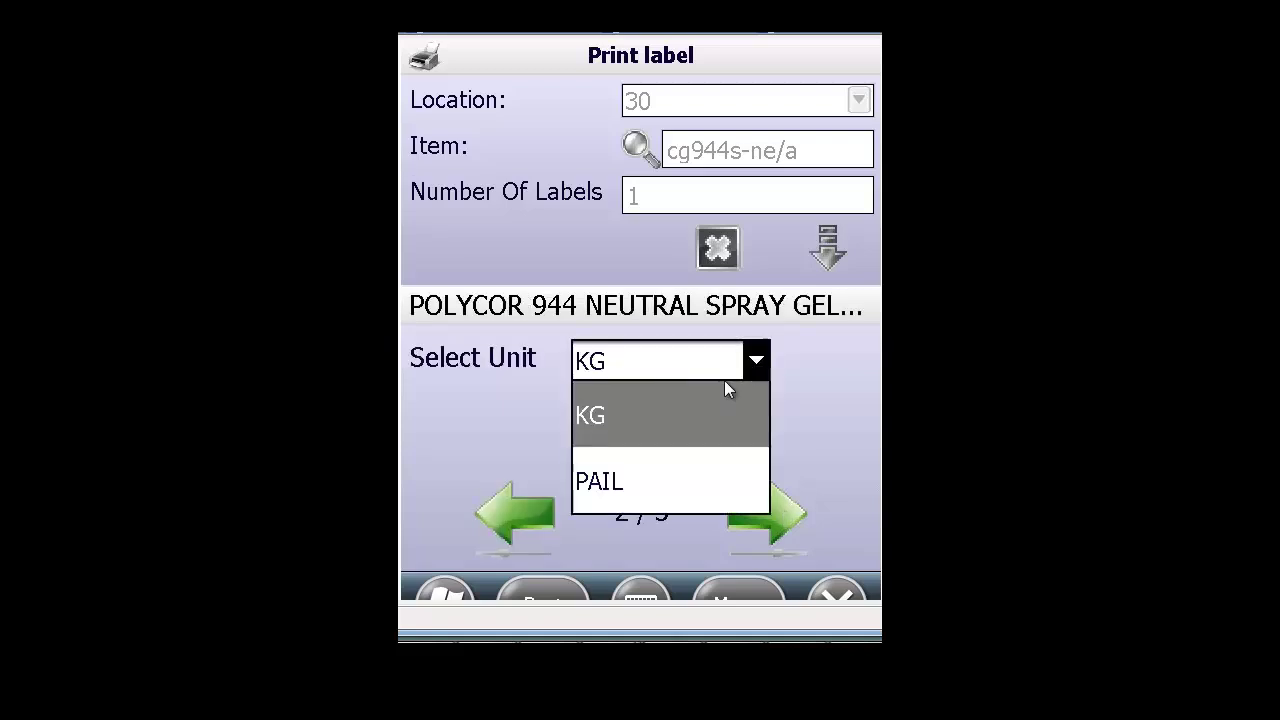
pyautogui.click(725, 458)
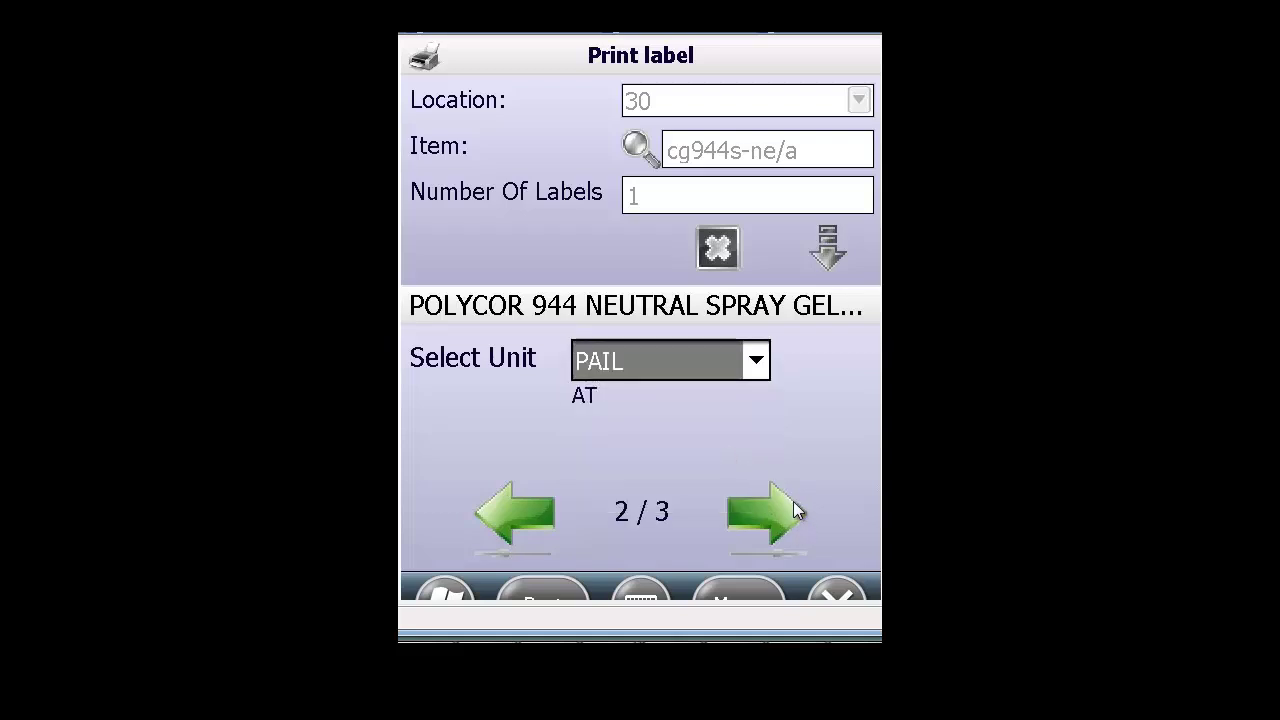
pyautogui.click(765, 512)
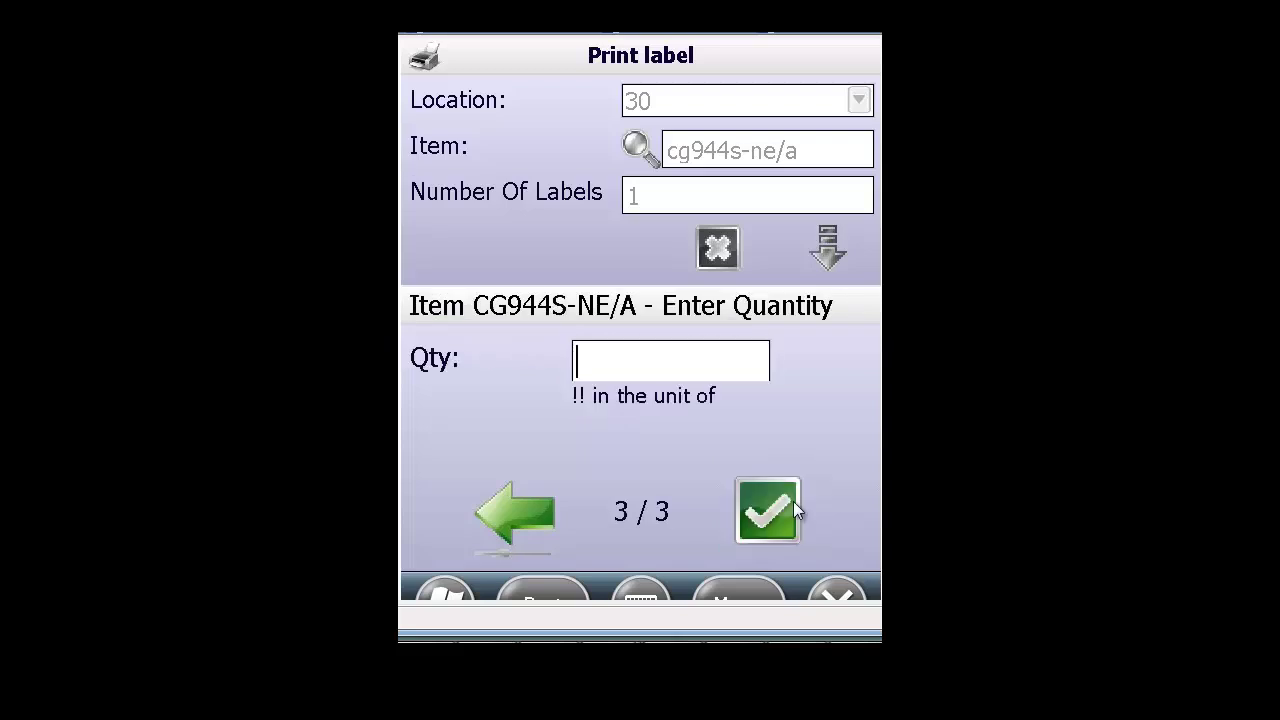
pyautogui.write('1')
pyautogui.click(770, 510)
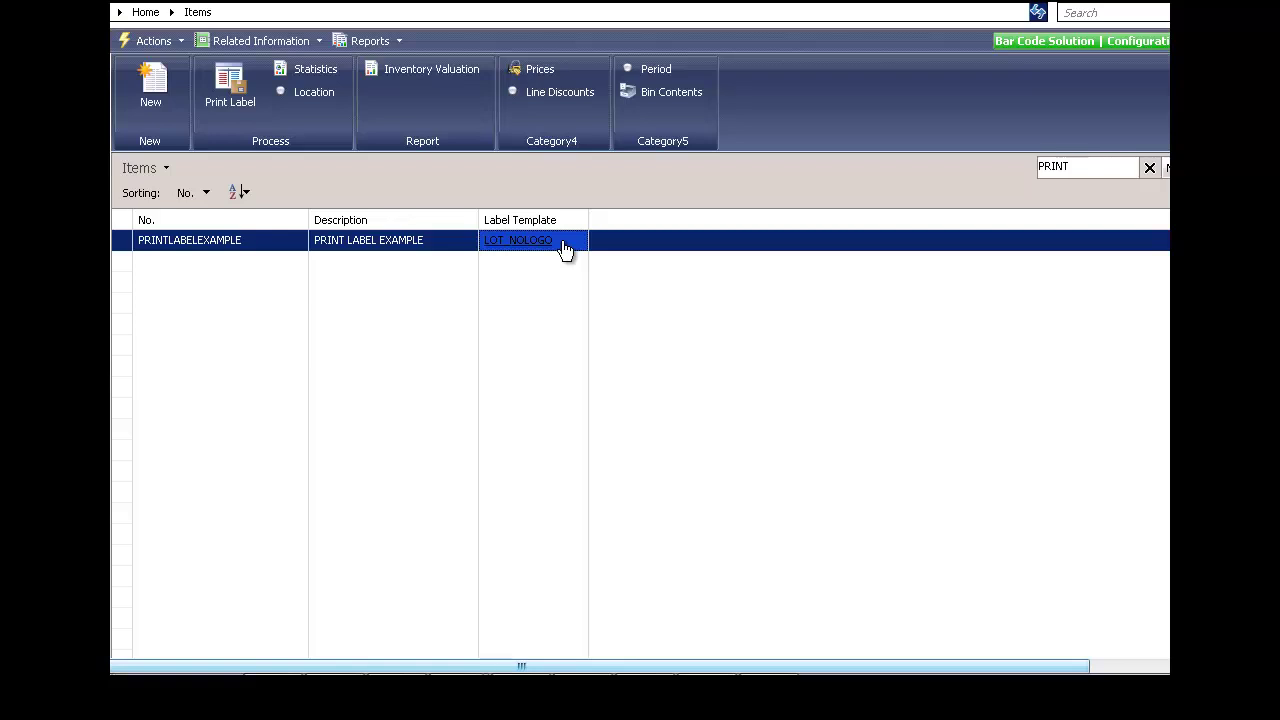
# Step: Look up the available label templates for bin Z1A01R4L3 and widen the lookup's Code column
pyautogui.click(566, 248)
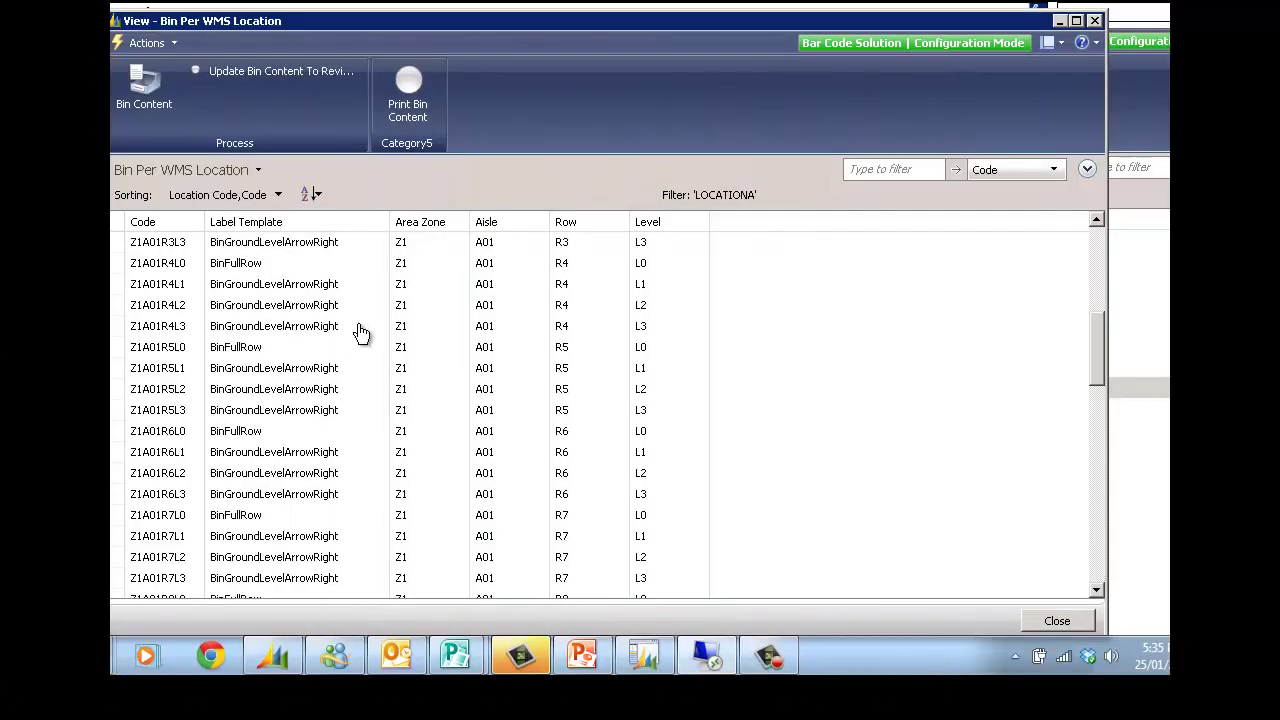
pyautogui.click(362, 328)
pyautogui.rightClick(364, 331)
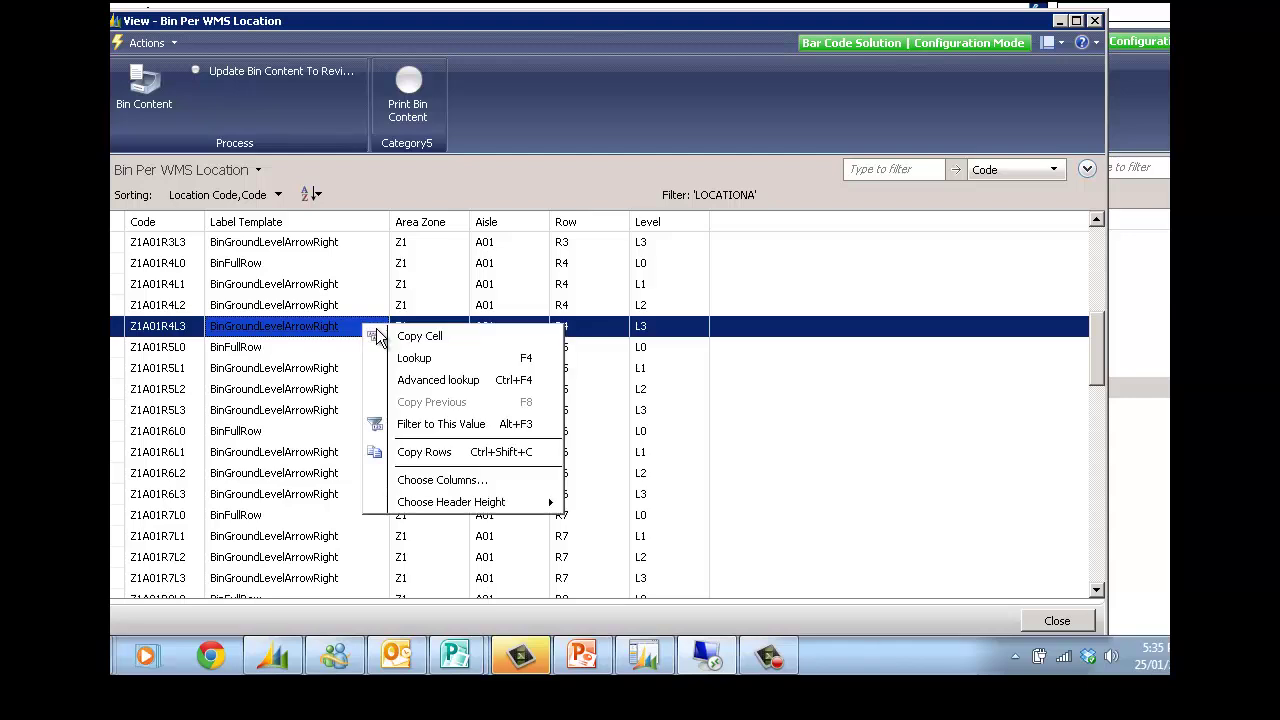
pyautogui.click(410, 362)
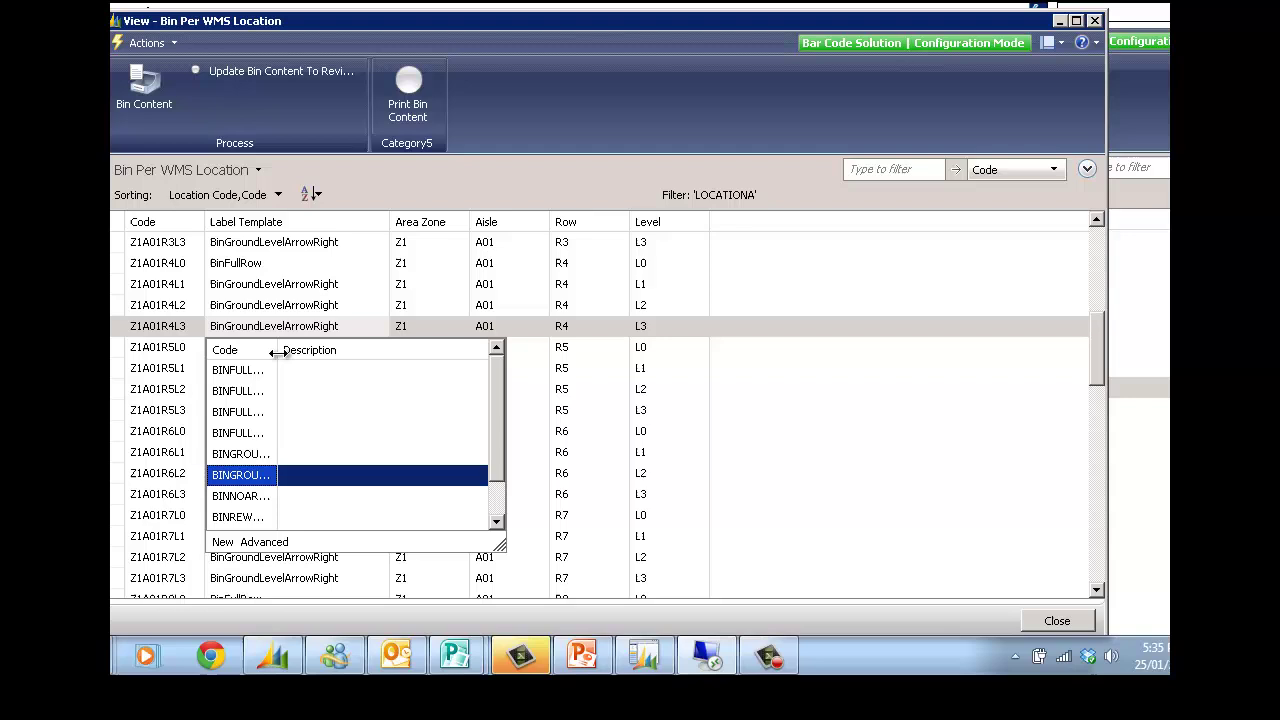
pyautogui.moveTo(279, 349); pyautogui.dragTo(365, 349)
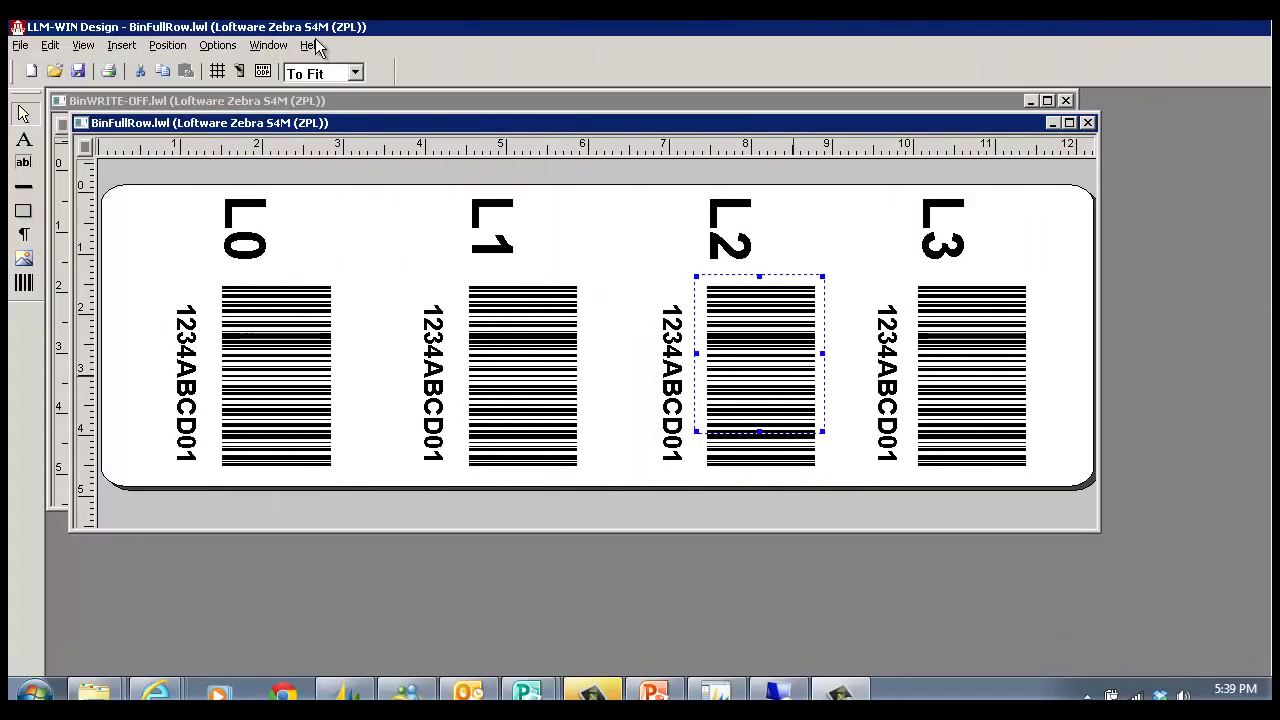
# Step: In Loftware Label Manager, browse the label files in the LABELS folder without opening one
pyautogui.click(316, 46)
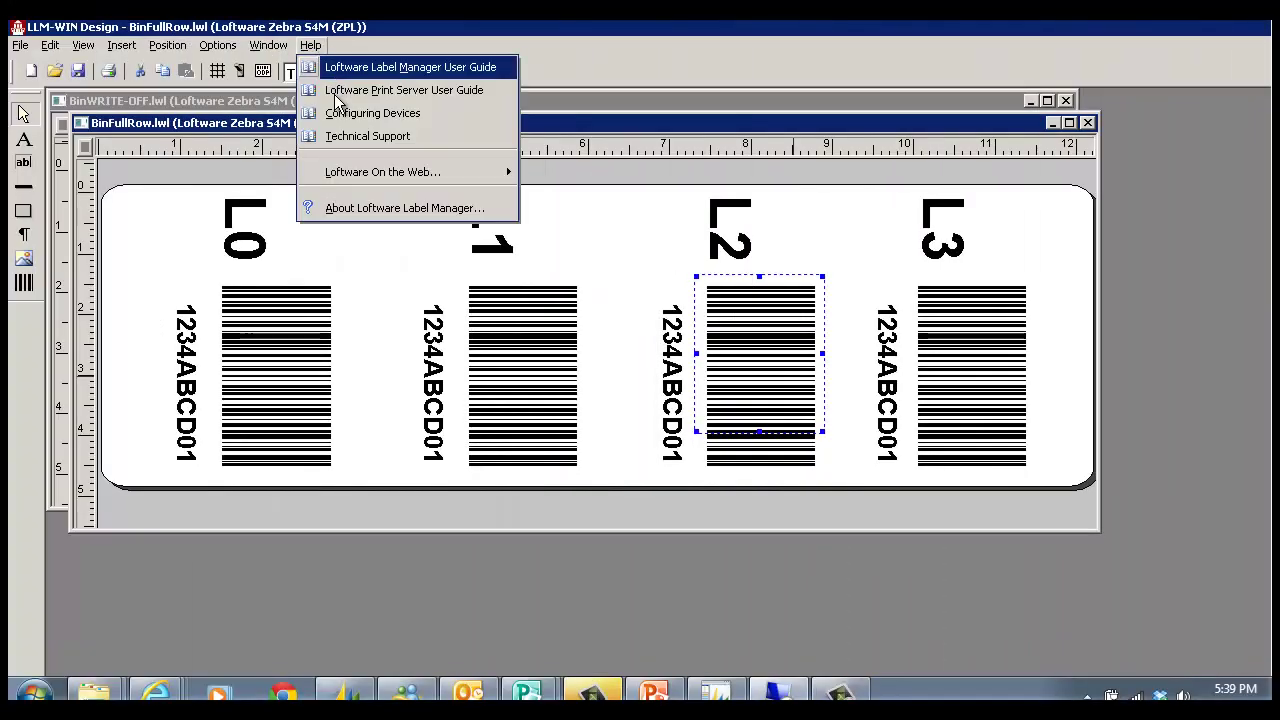
pyautogui.moveTo(50, 45)
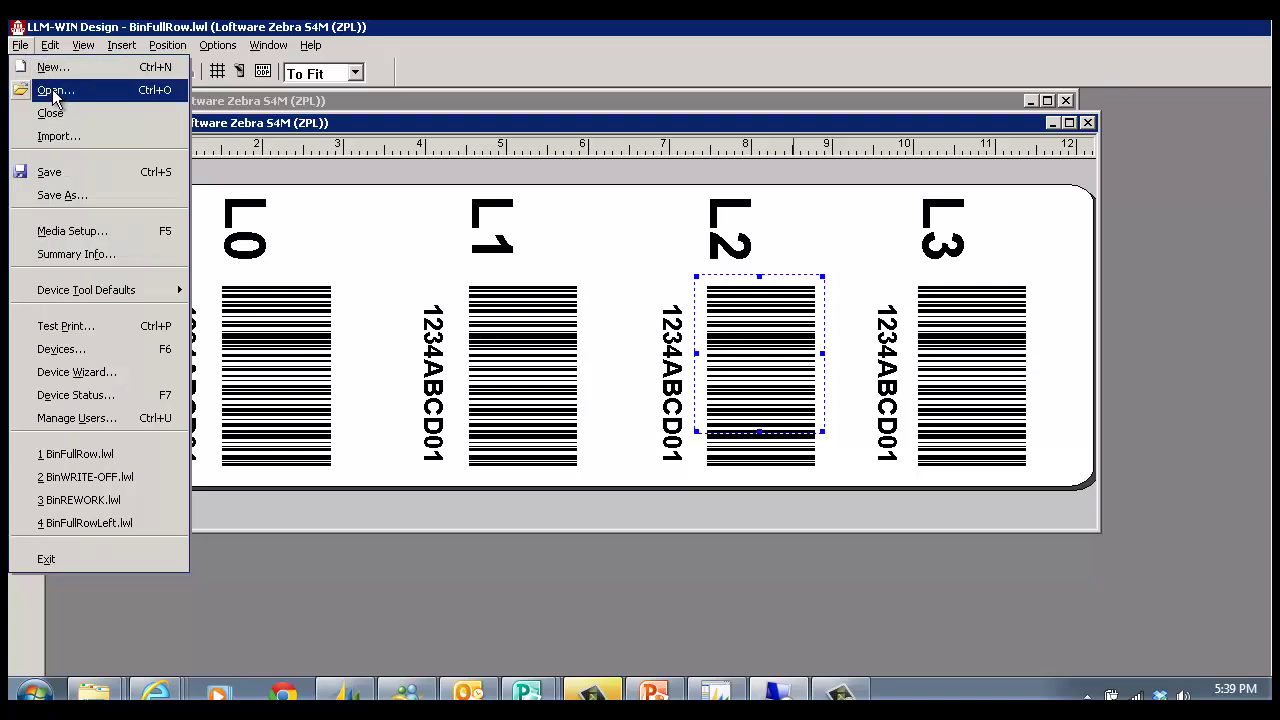
pyautogui.click(50, 90)
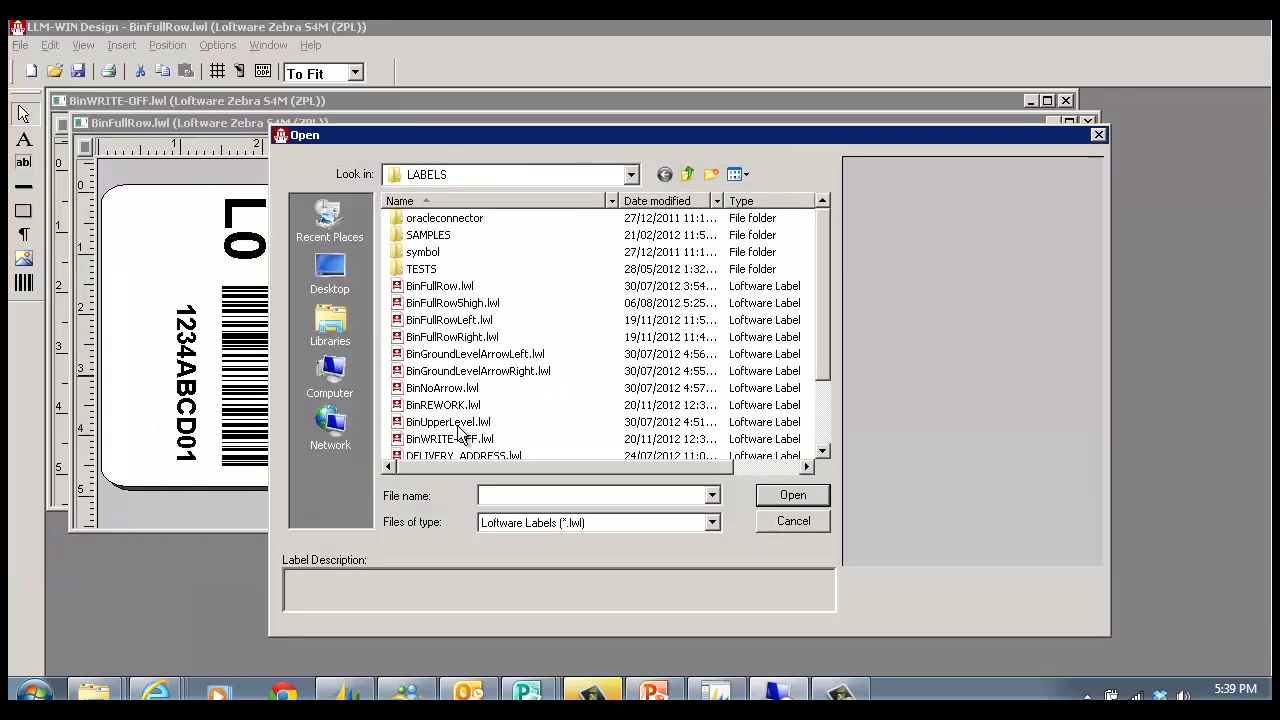
pyautogui.click(826, 410)
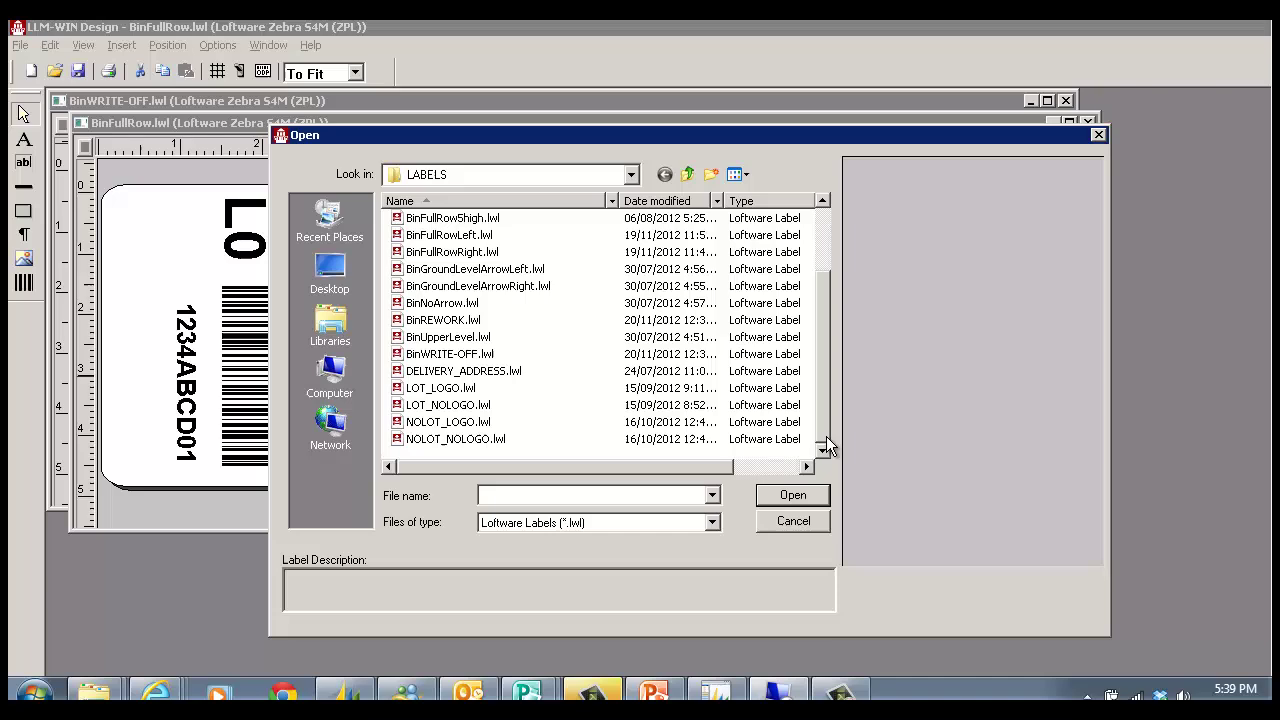
pyautogui.moveTo(813, 366); pyautogui.dragTo(815, 299)
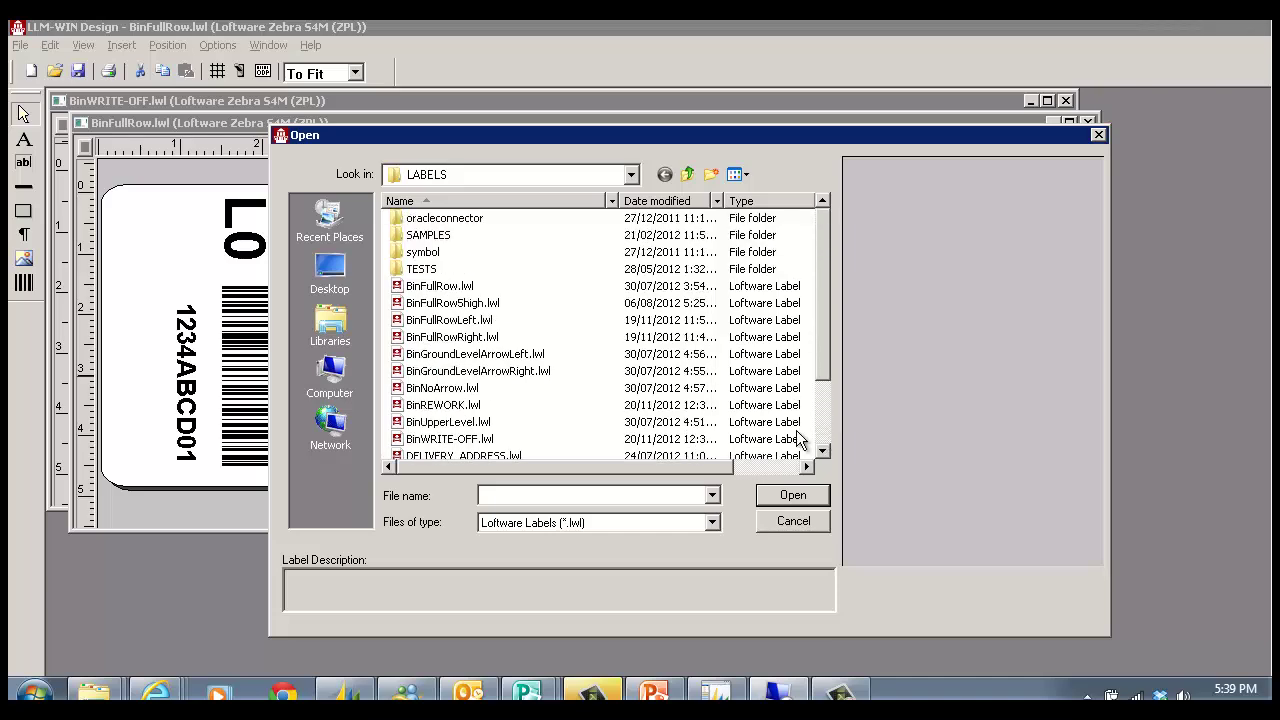
pyautogui.click(815, 517)
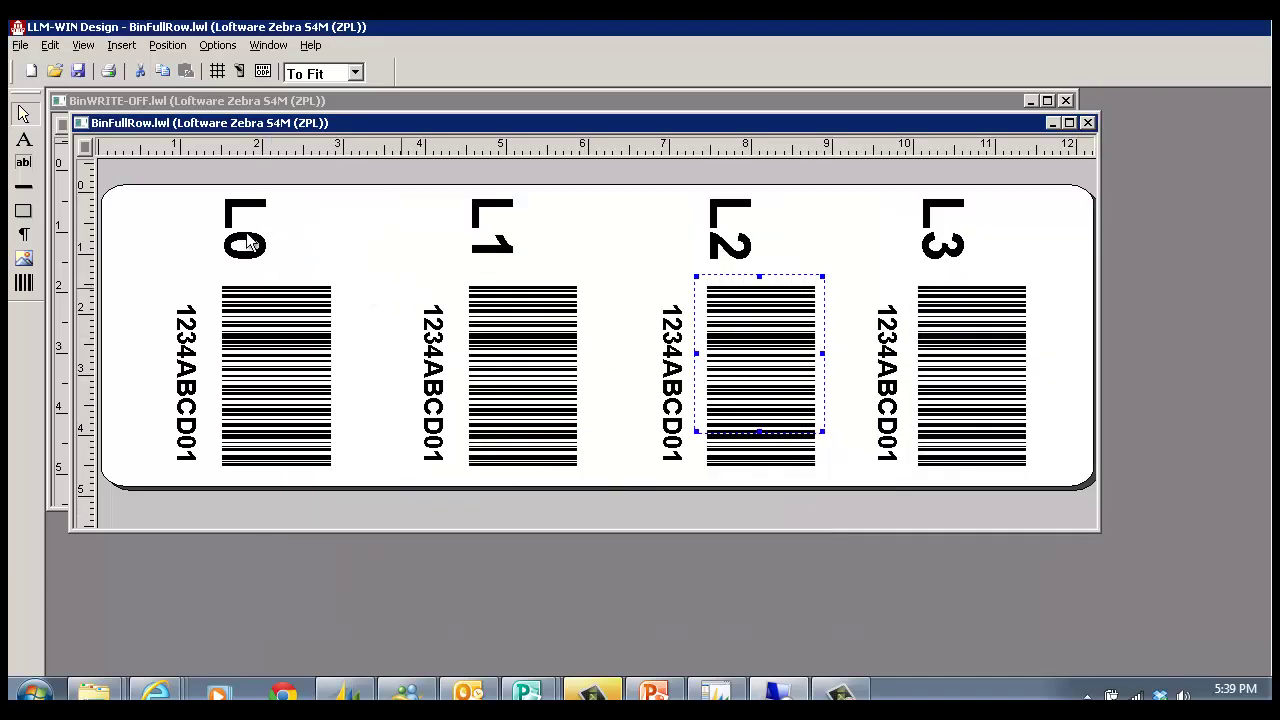
pyautogui.click(121, 45)
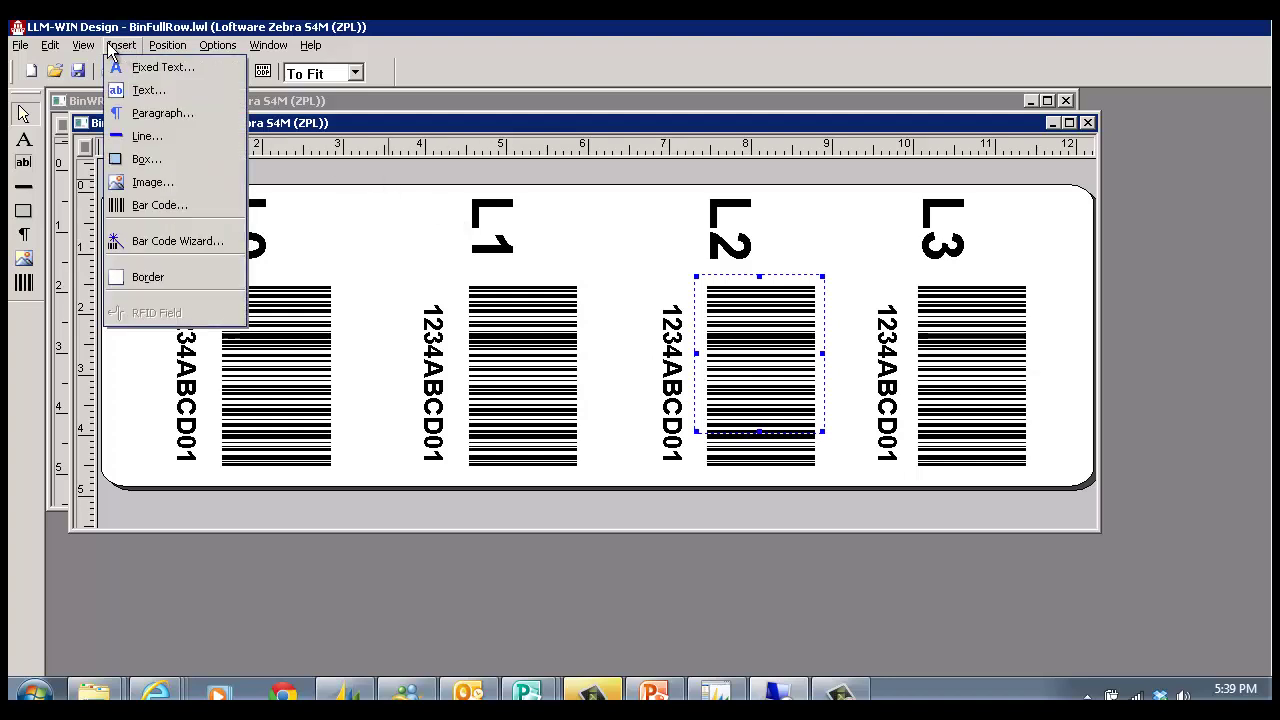
pyautogui.moveTo(88, 46)
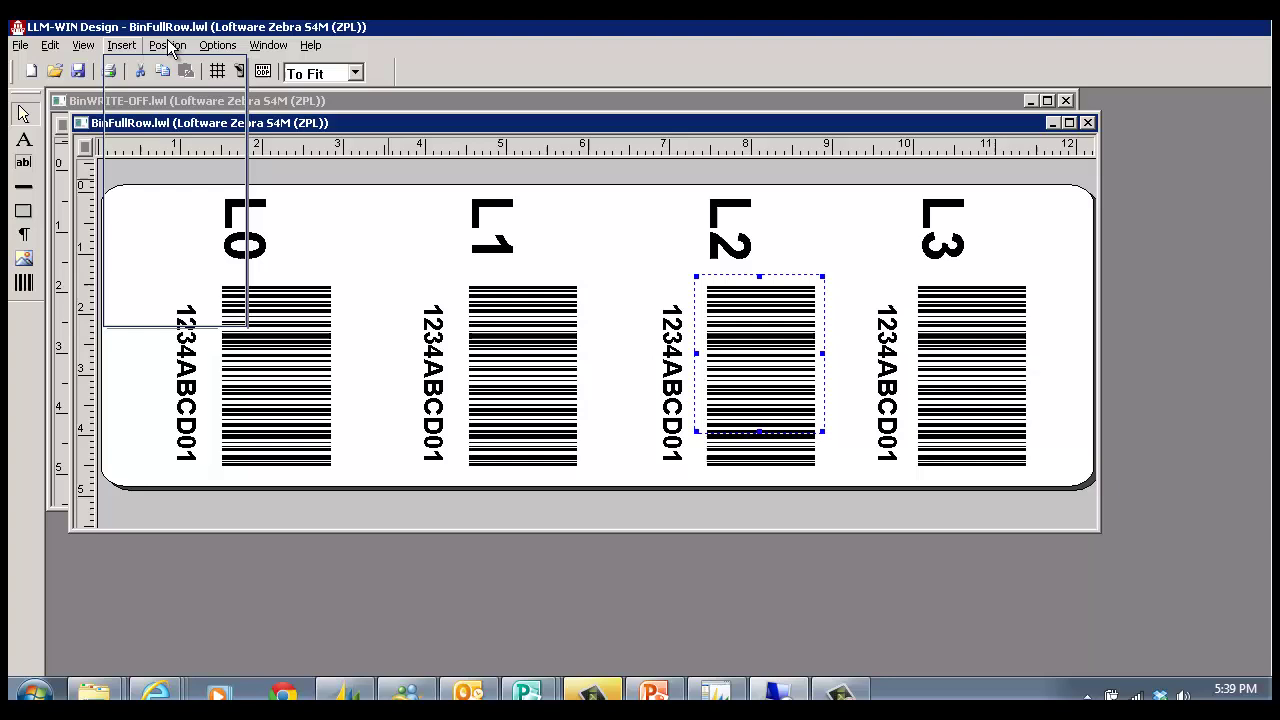
pyautogui.moveTo(171, 47)
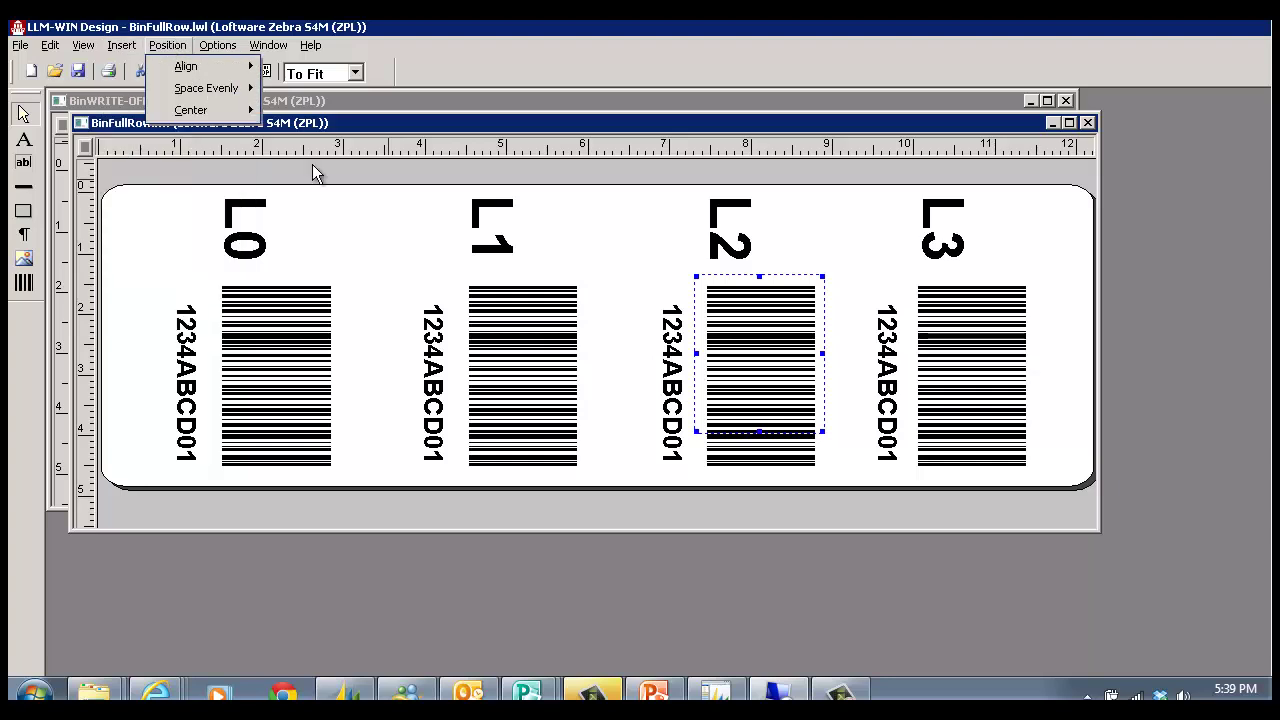
# Step: Open the field properties of the L3 barcode on the BinFullRow label and view the available symbology options without changing them
pyautogui.click(974, 314)
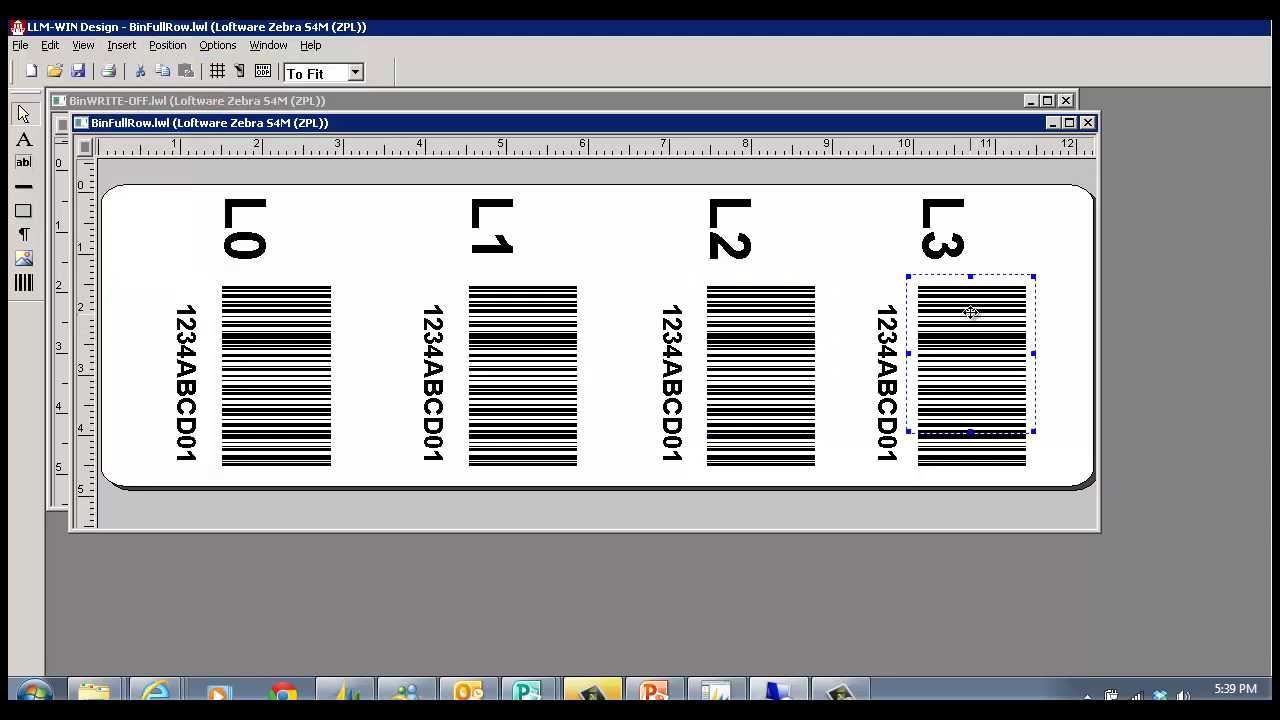
pyautogui.rightClick(971, 312)
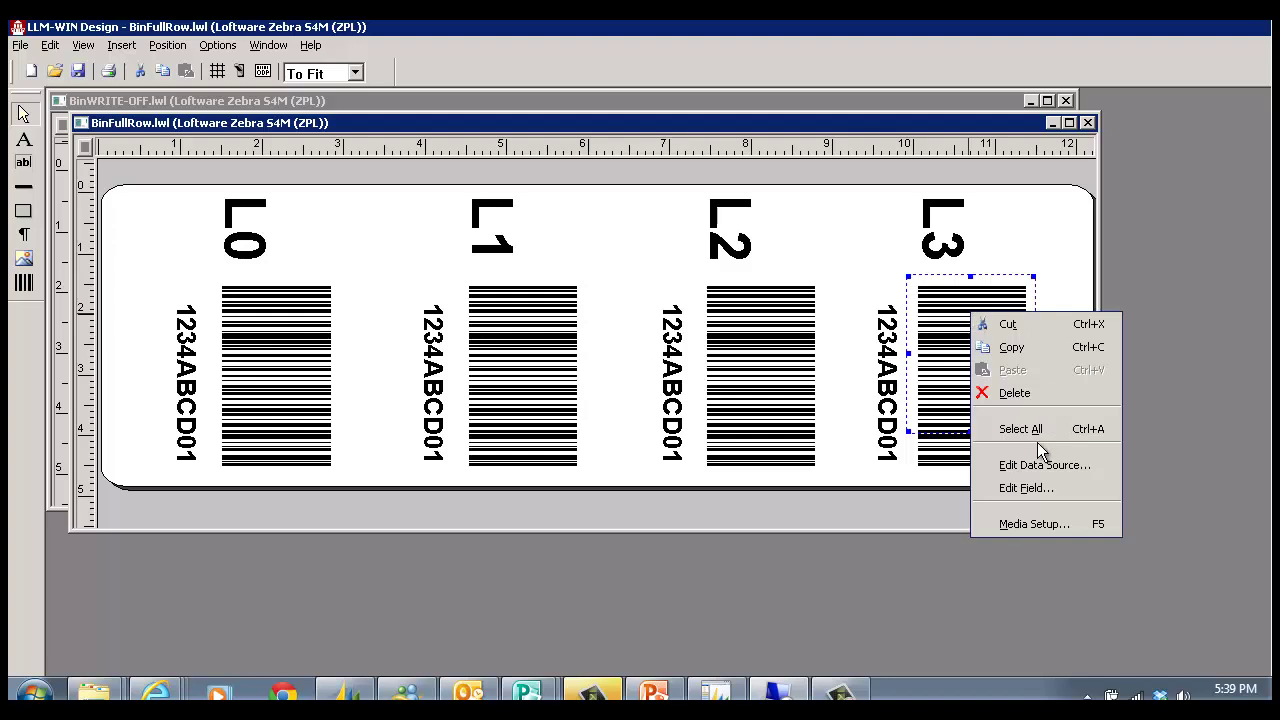
pyautogui.click(1027, 490)
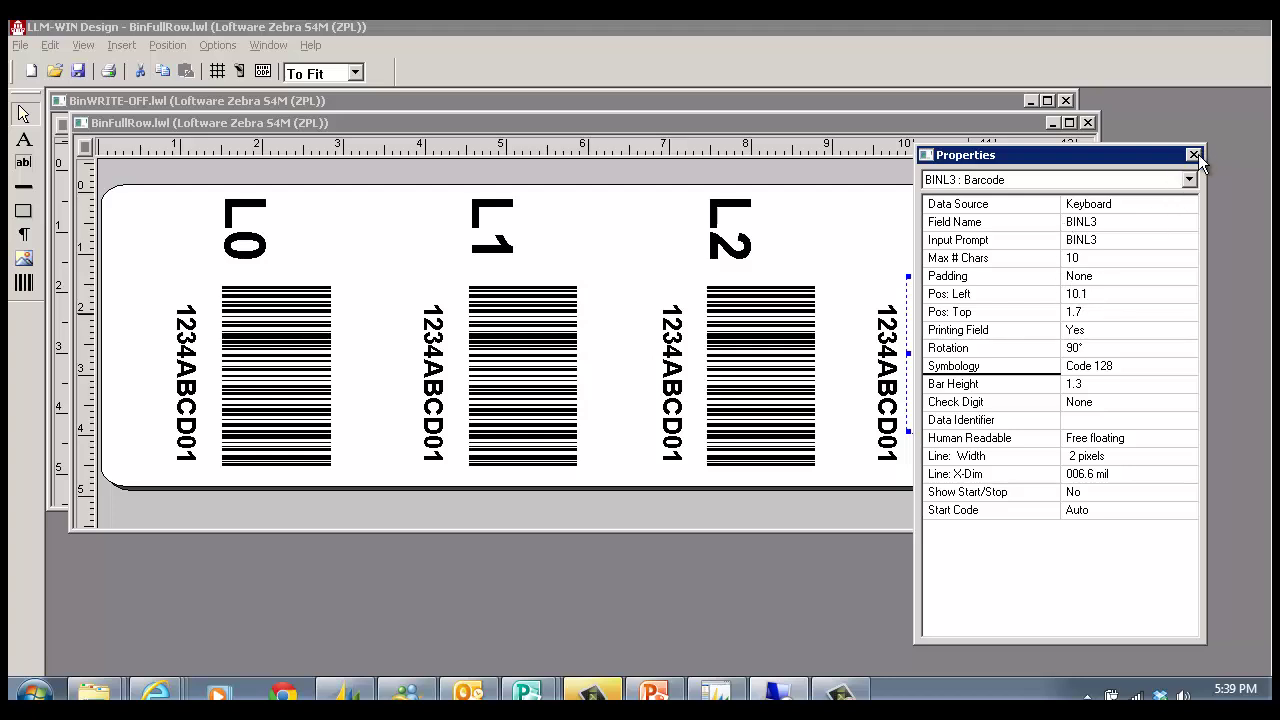
pyautogui.click(1142, 368)
pyautogui.click(1186, 367)
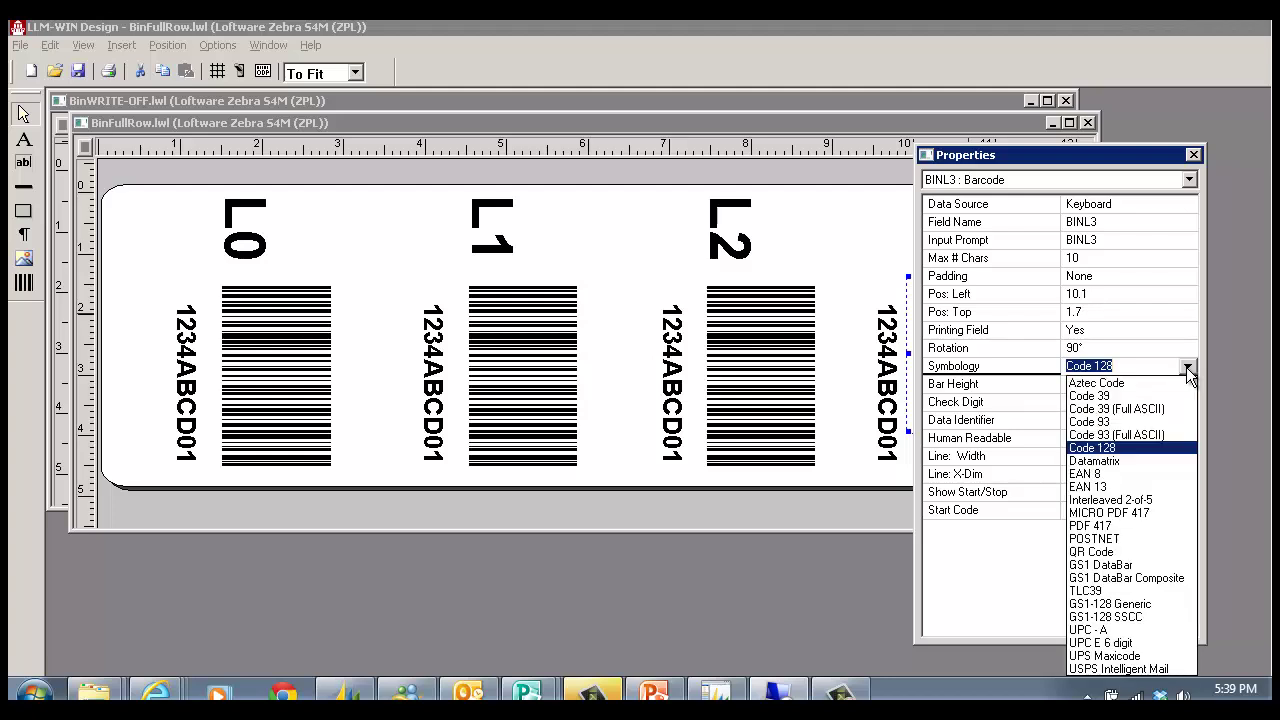
pyautogui.click(1184, 368)
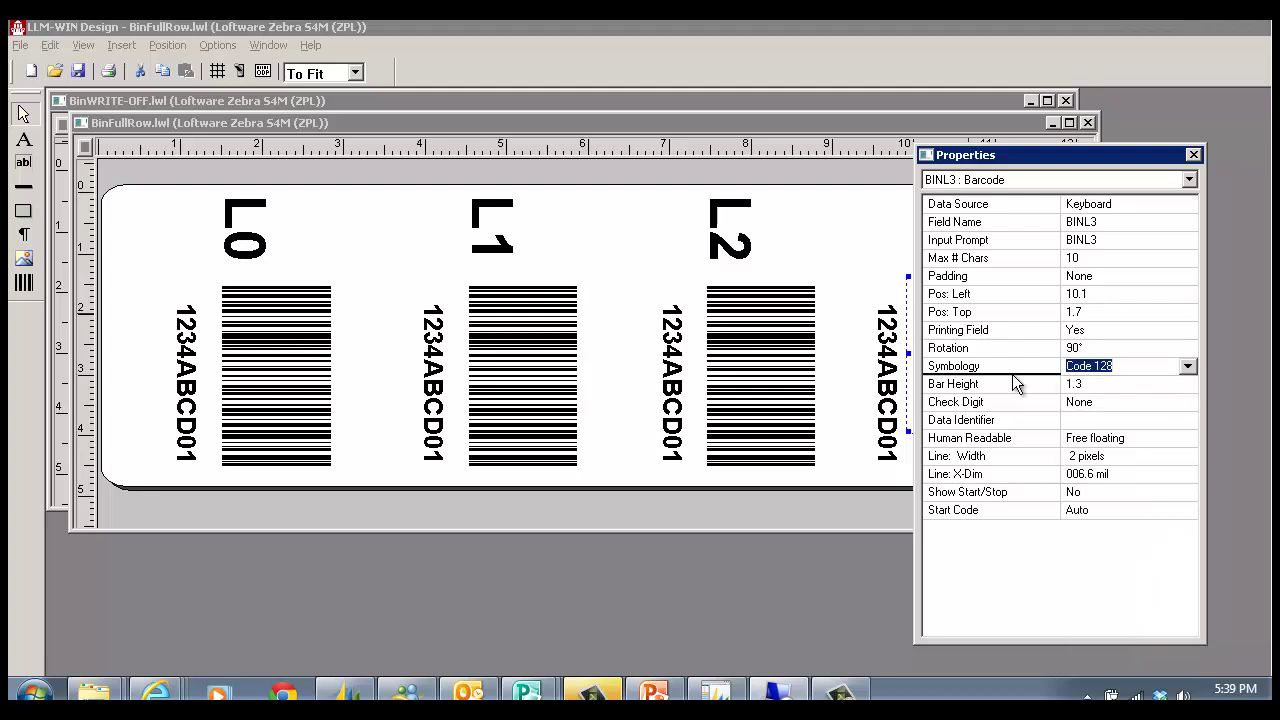
pyautogui.click(528, 370)
pyautogui.rightClick(527, 366)
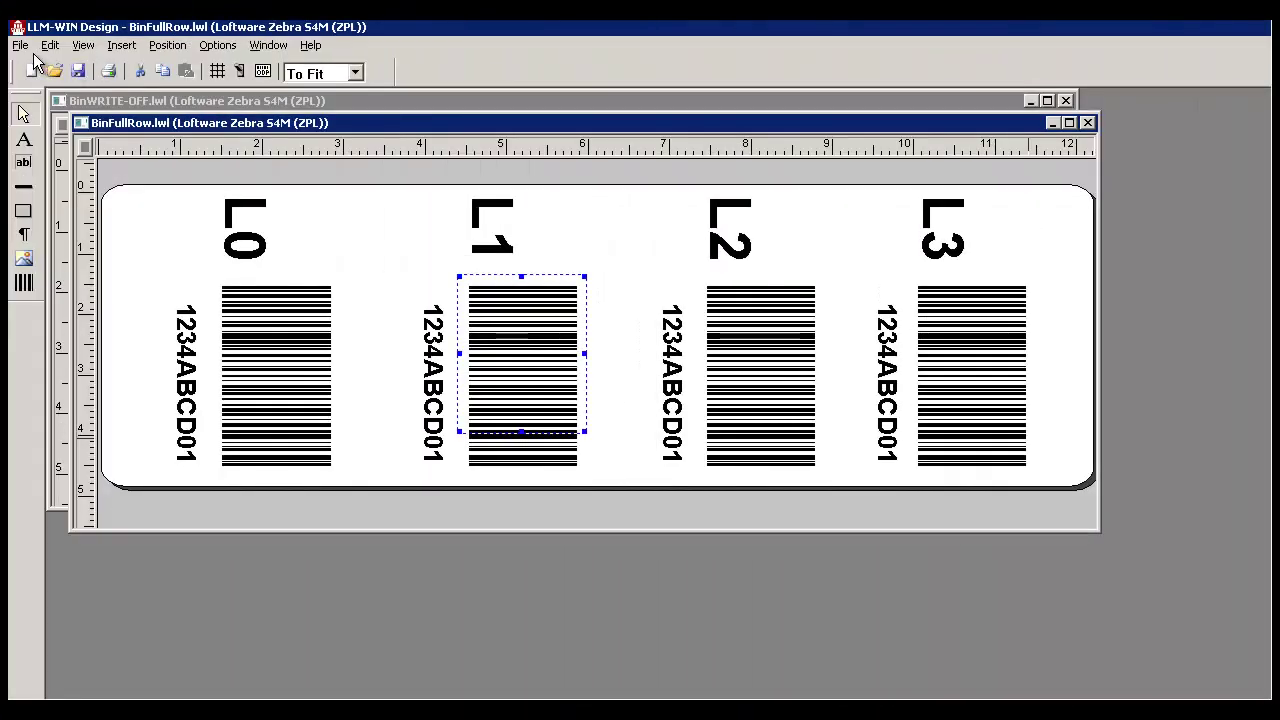
# Step: Open the device configuration and review the families, models, ports and aliases of the configured label printers
pyautogui.click(20, 45)
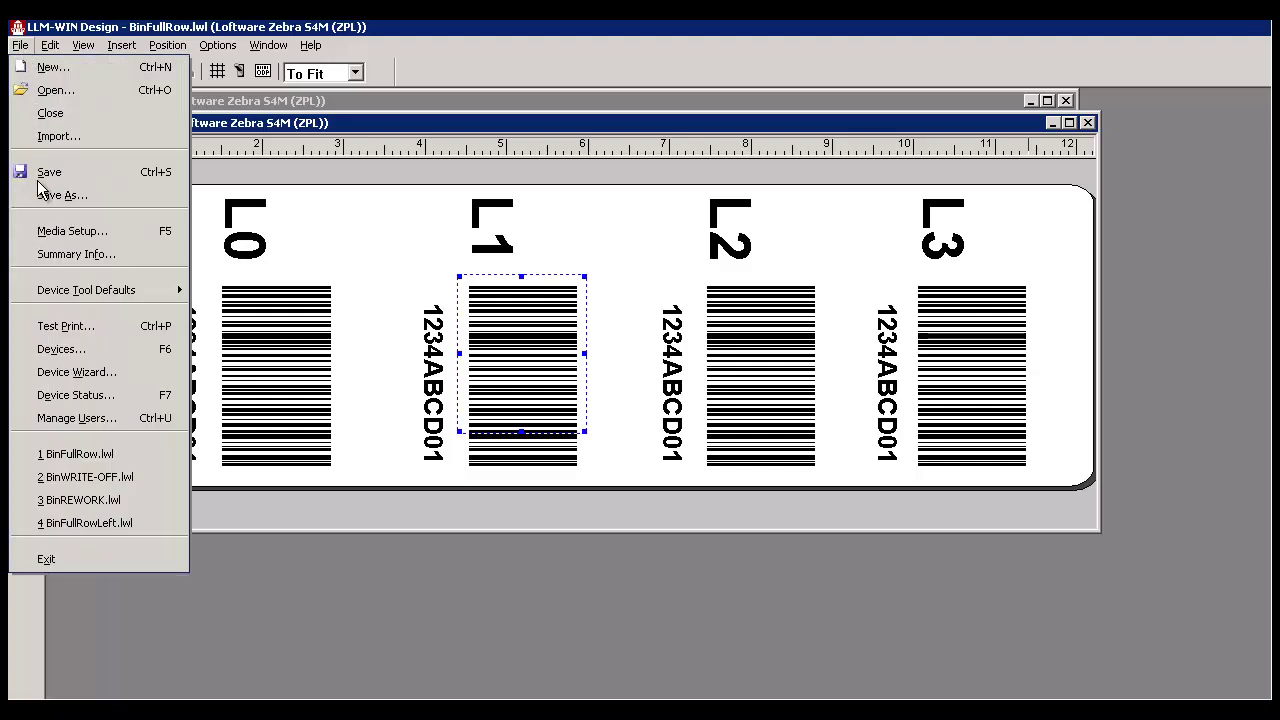
pyautogui.click(66, 350)
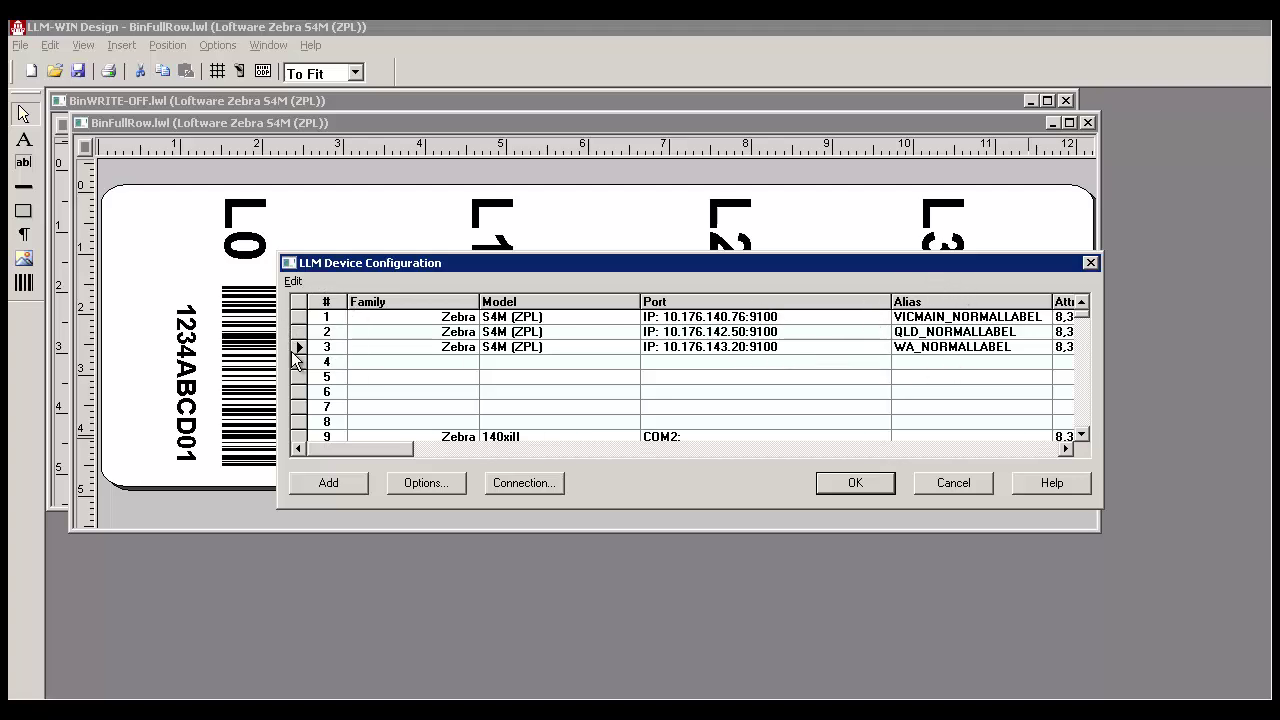
pyautogui.click(353, 341)
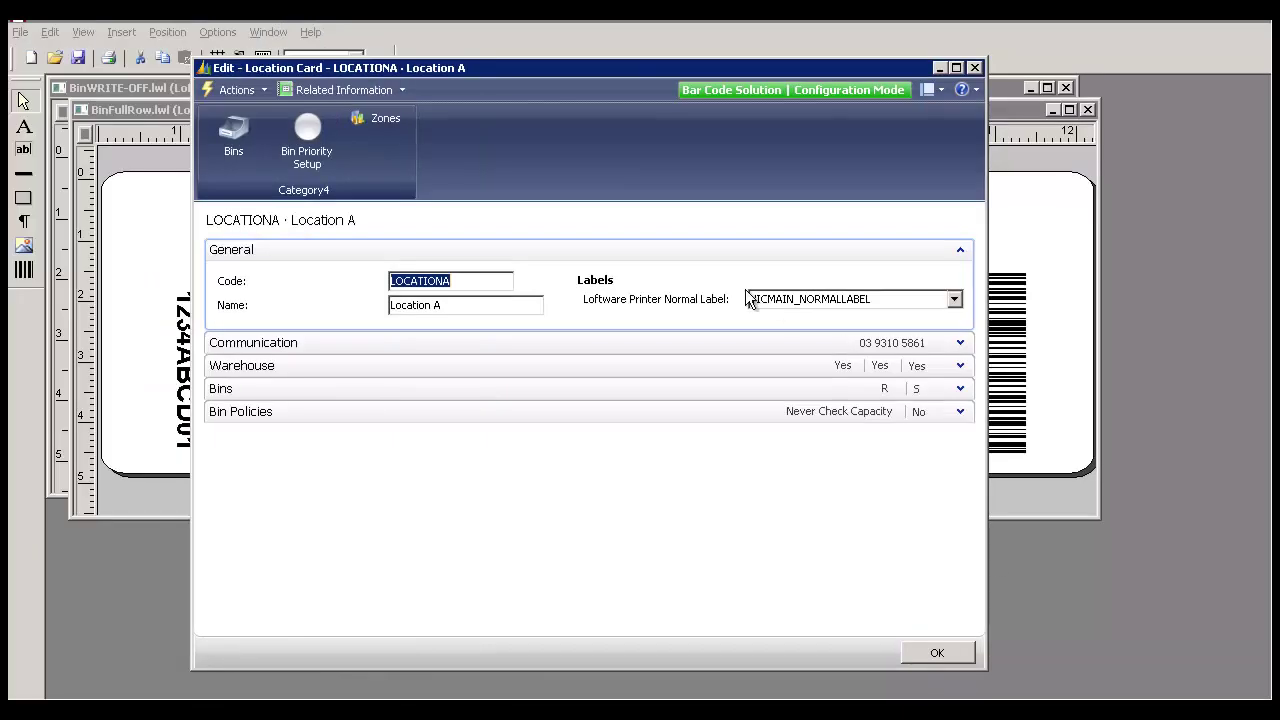
# Step: On the LOCATIONA location card in Dynamics NAV, look up the printers available for Loftware Printer Normal Label
pyautogui.click(954, 301)
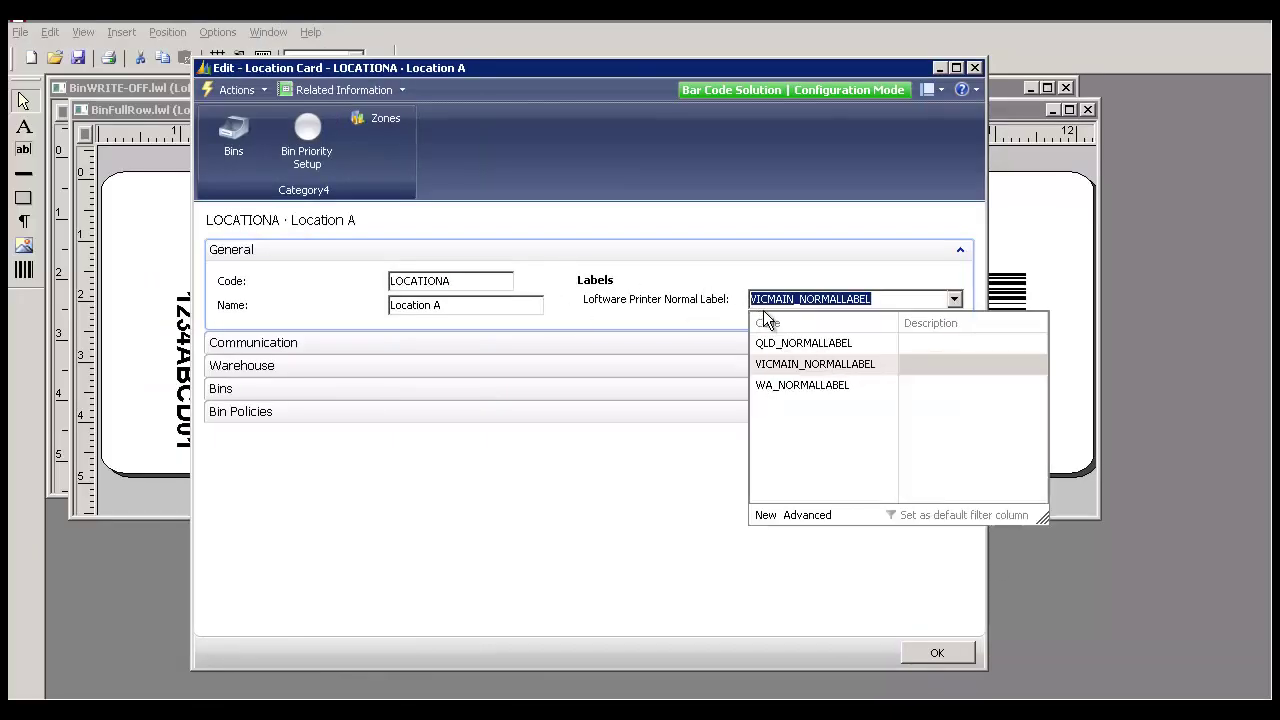
pyautogui.click(956, 299)
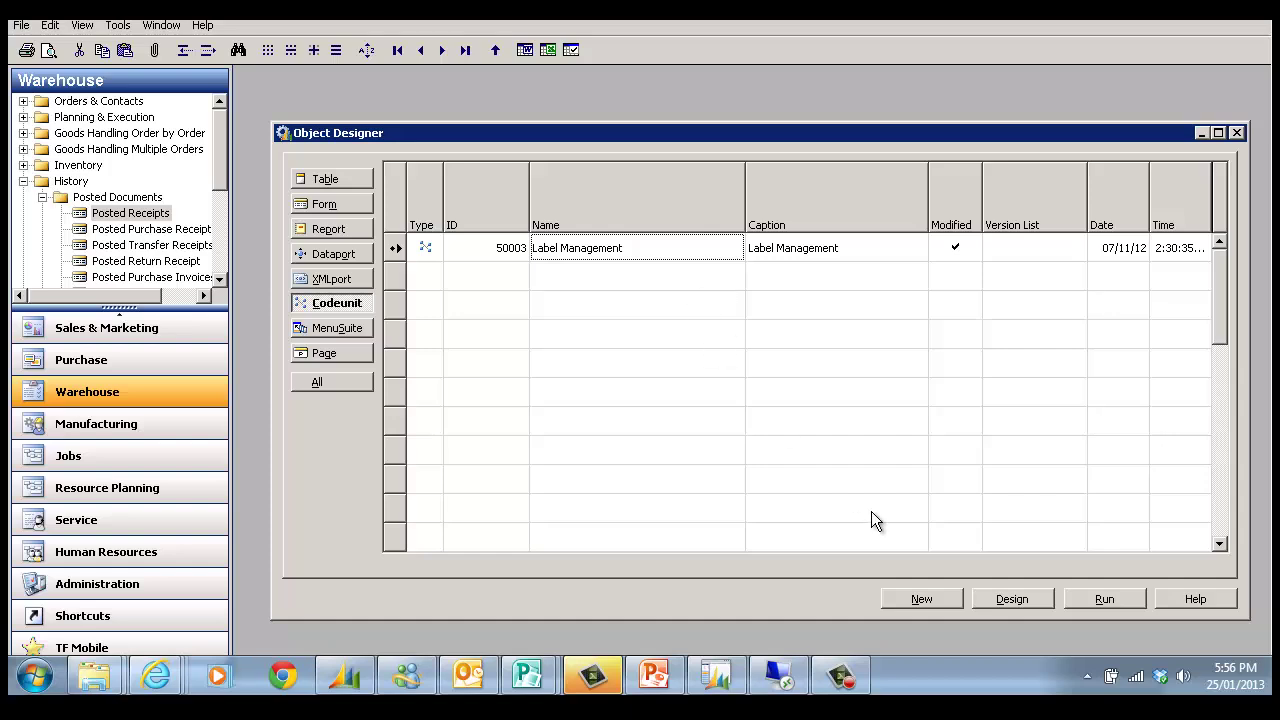
# Step: In the Dynamics NAV Object Designer, open codeunit 50003 Label Management in design mode and display its global functions
pyautogui.click(1020, 600)
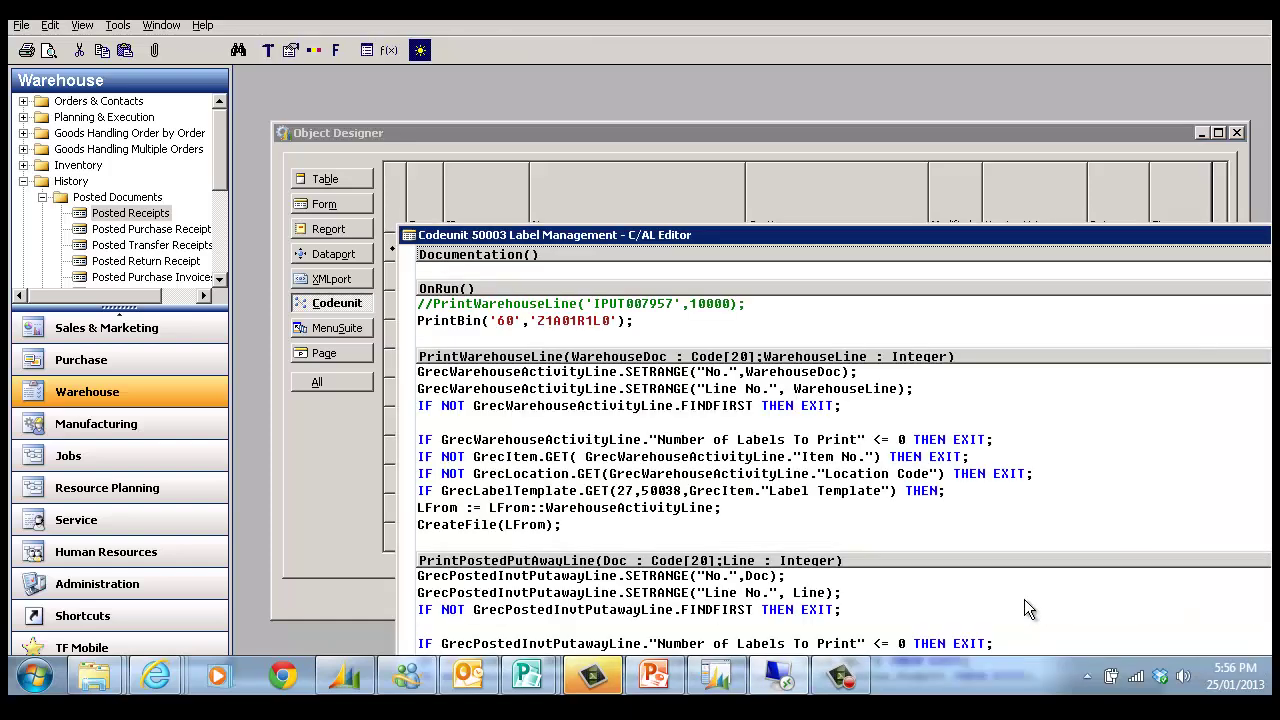
pyautogui.hotkey('alt', 'v')
pyautogui.press('g')
pyautogui.hotkey('ctrl', 'Tab')
pyautogui.hotkey('ctrl', 'Tab')
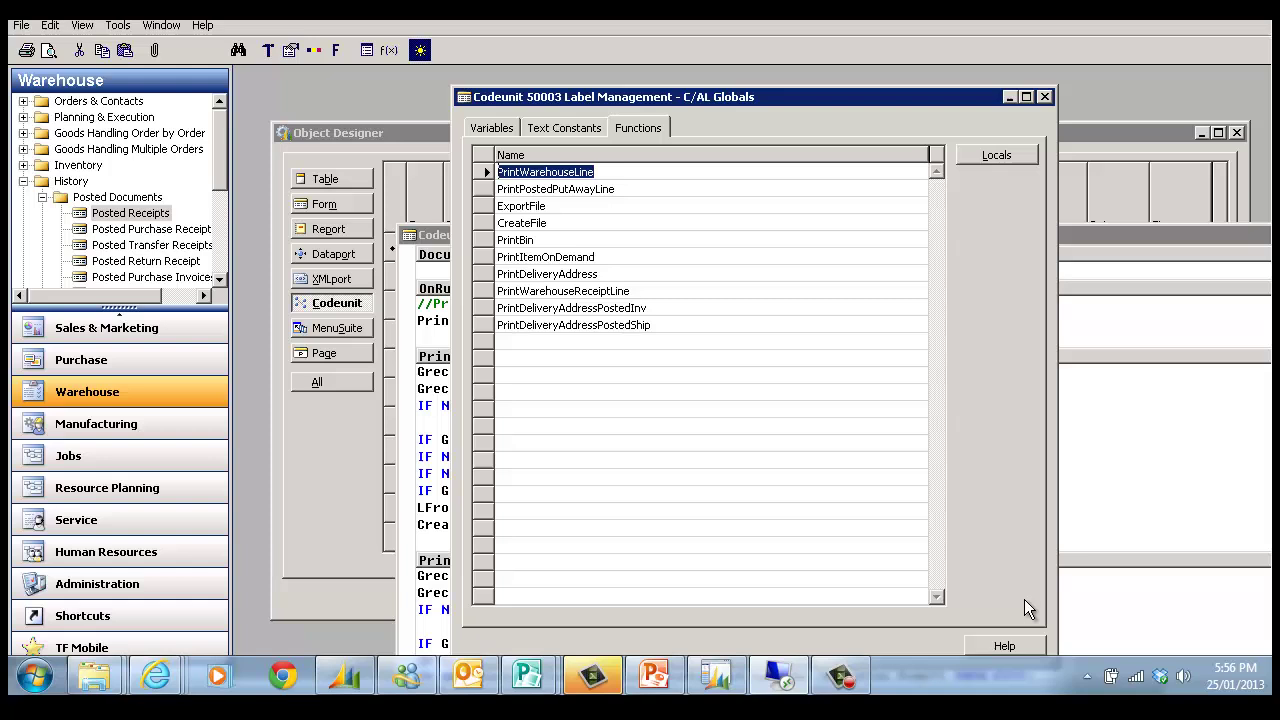
# Step: Examine the Label Management codeunit's global print functions, from PrintWarehouseLine to the posted delivery address functions
pyautogui.press('Down')
pyautogui.press('Down')
pyautogui.press('Down')
pyautogui.press('Down')
pyautogui.press('Down')
pyautogui.press('Down')
pyautogui.press('Down')
pyautogui.press('Down')
pyautogui.press('Down')
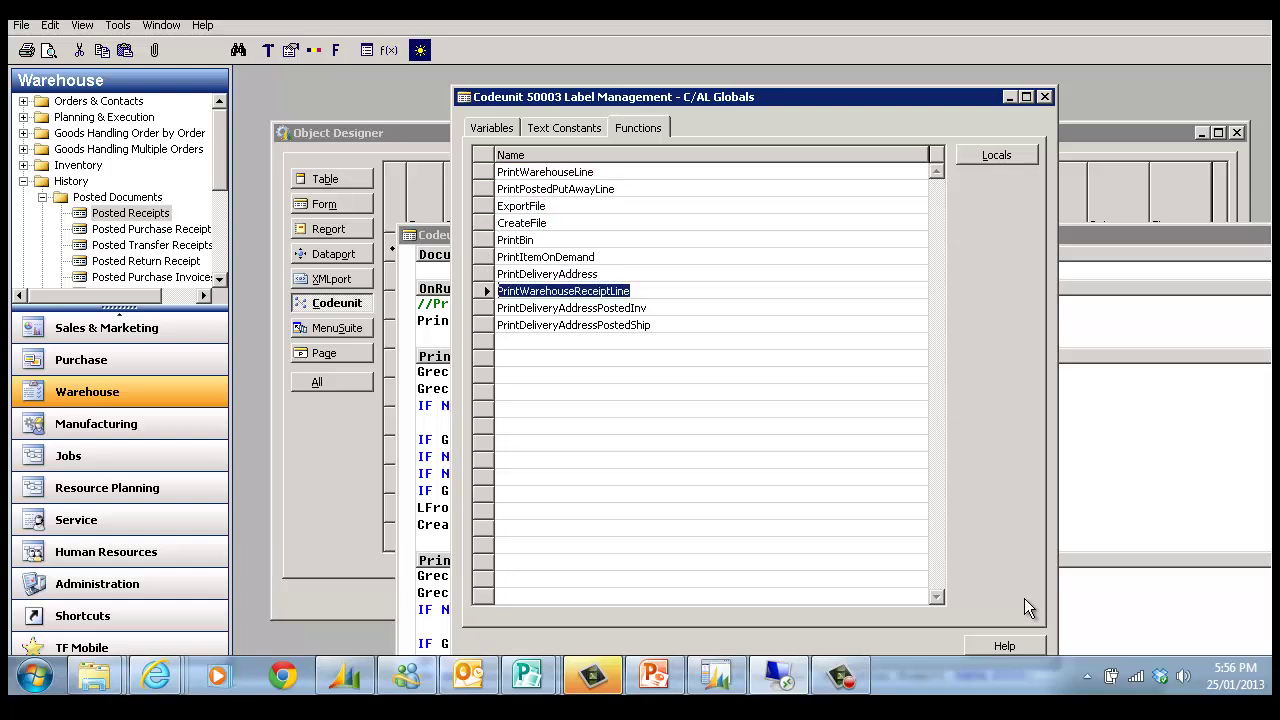
pyautogui.press('Up')
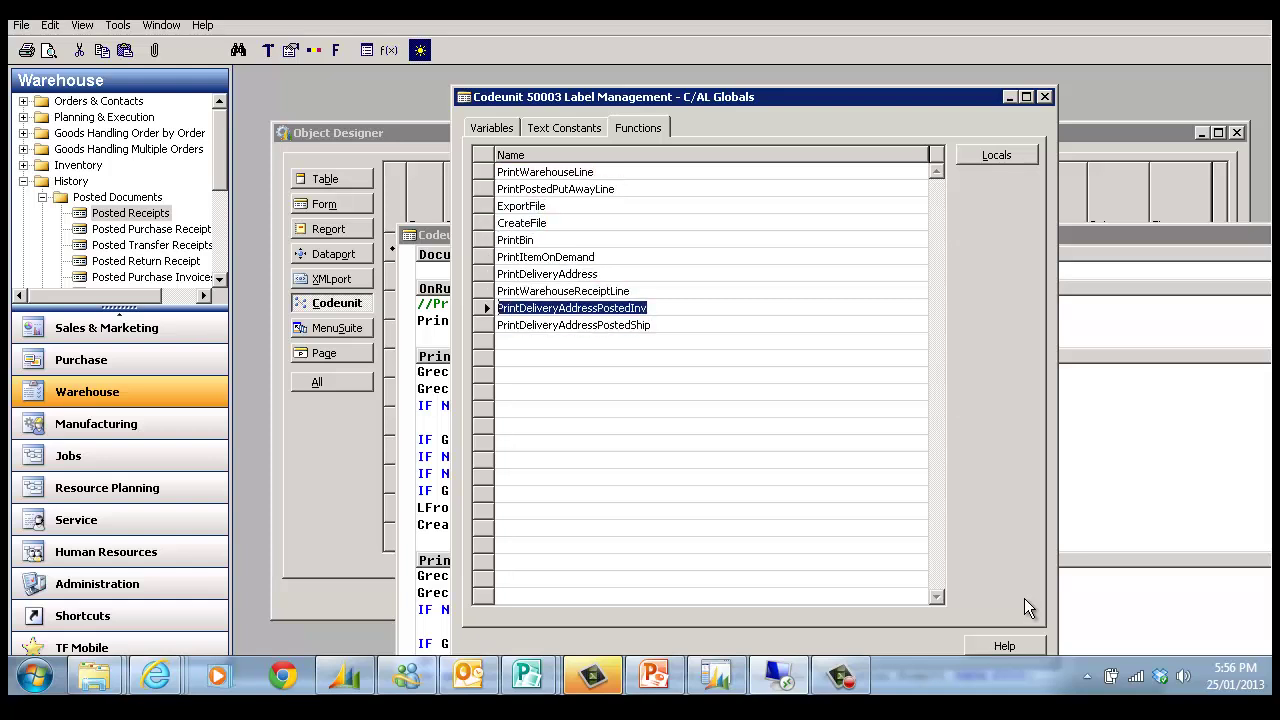